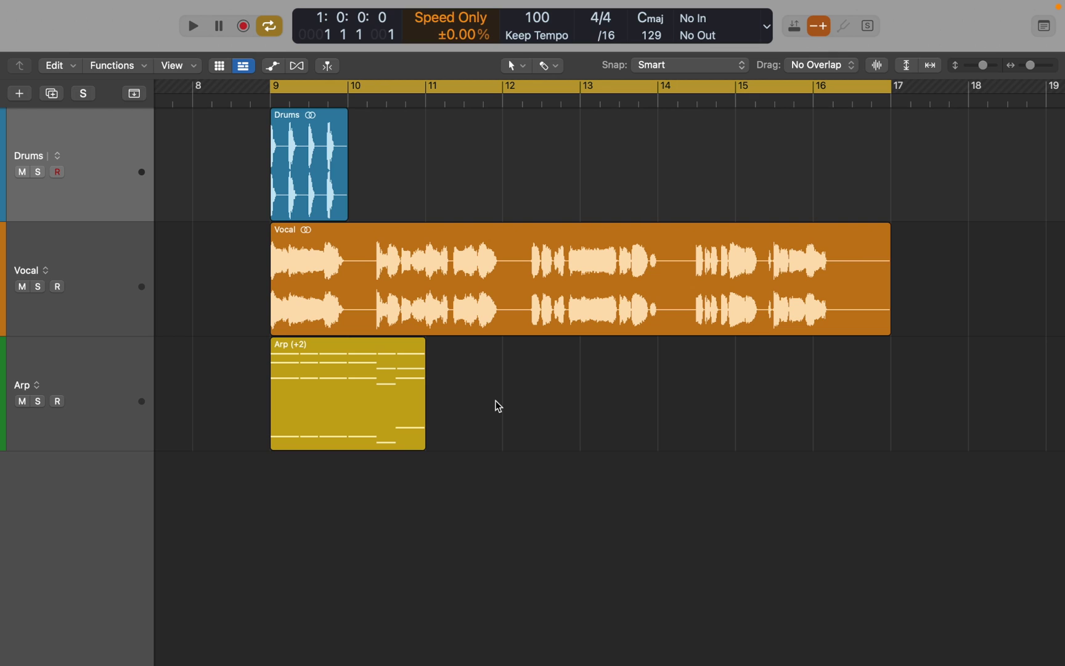
# Make the Marquee Tool the main tool and test range selections on the Vocal and Arp tracks.
pyautogui.press('t')
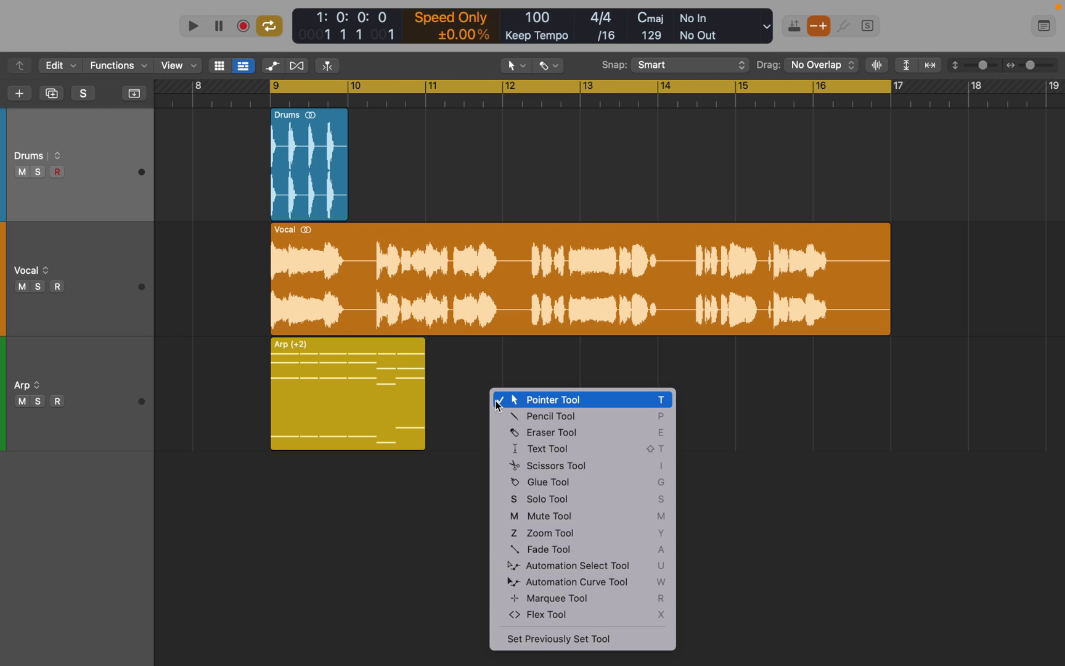
pyautogui.click(504, 597)
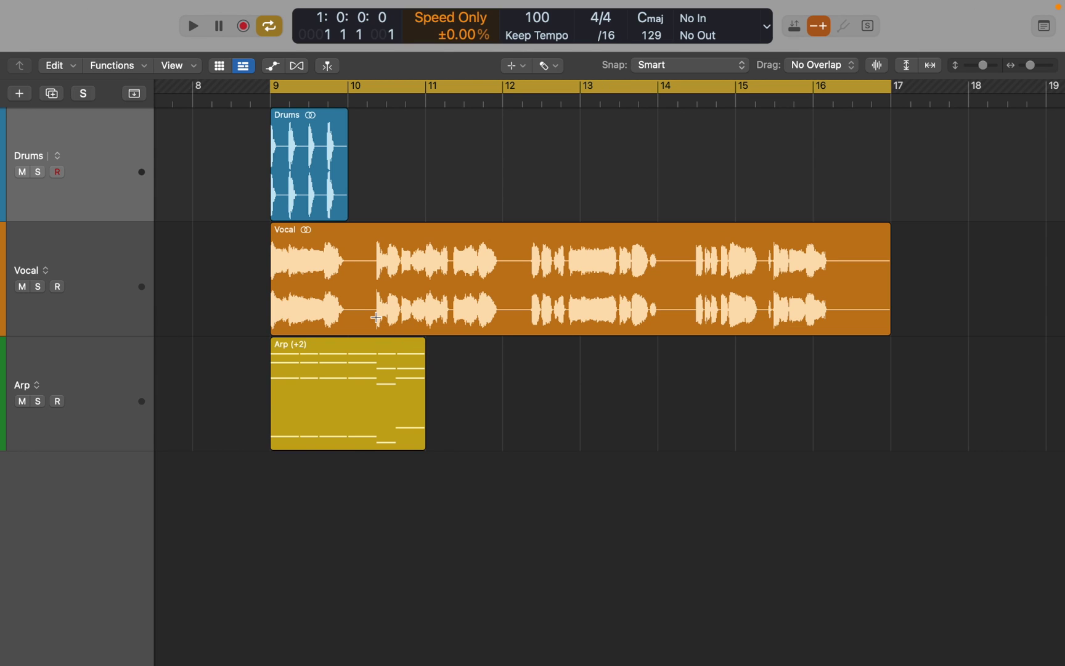
pyautogui.moveTo(371, 317); pyautogui.dragTo(489, 323)
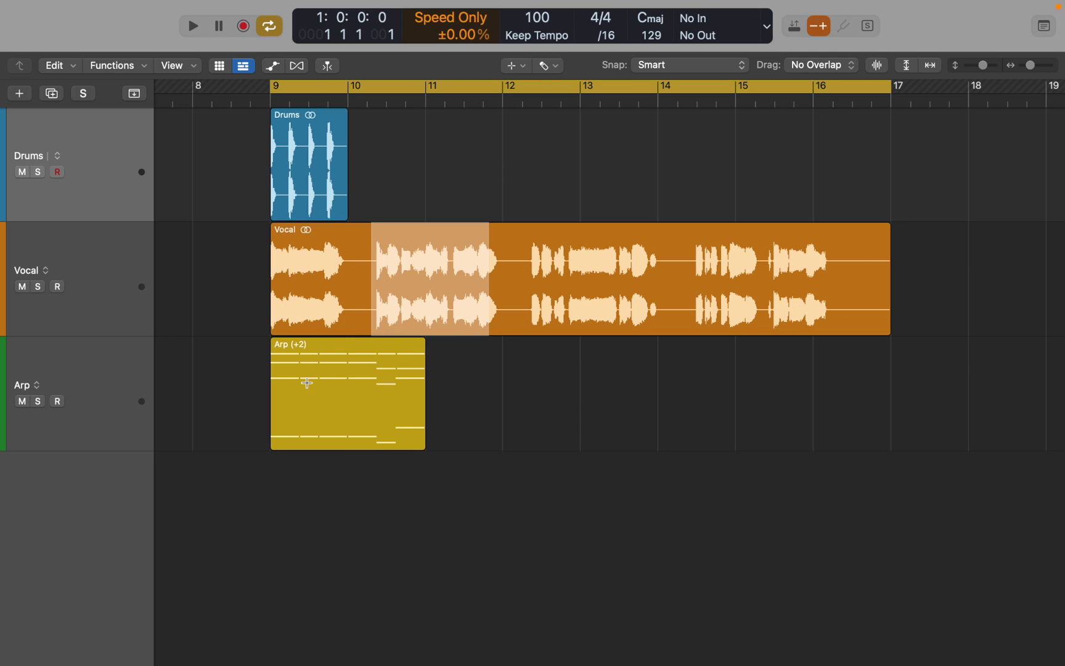
pyautogui.moveTo(308, 380); pyautogui.dragTo(377, 381)
pyautogui.moveTo(499, 381); pyautogui.dragTo(579, 382)
# Restore the Pointer as main tool, make Marquee the Command-click tool, and mark Vocal near bar 12.
pyautogui.press('t')
pyautogui.press('t')
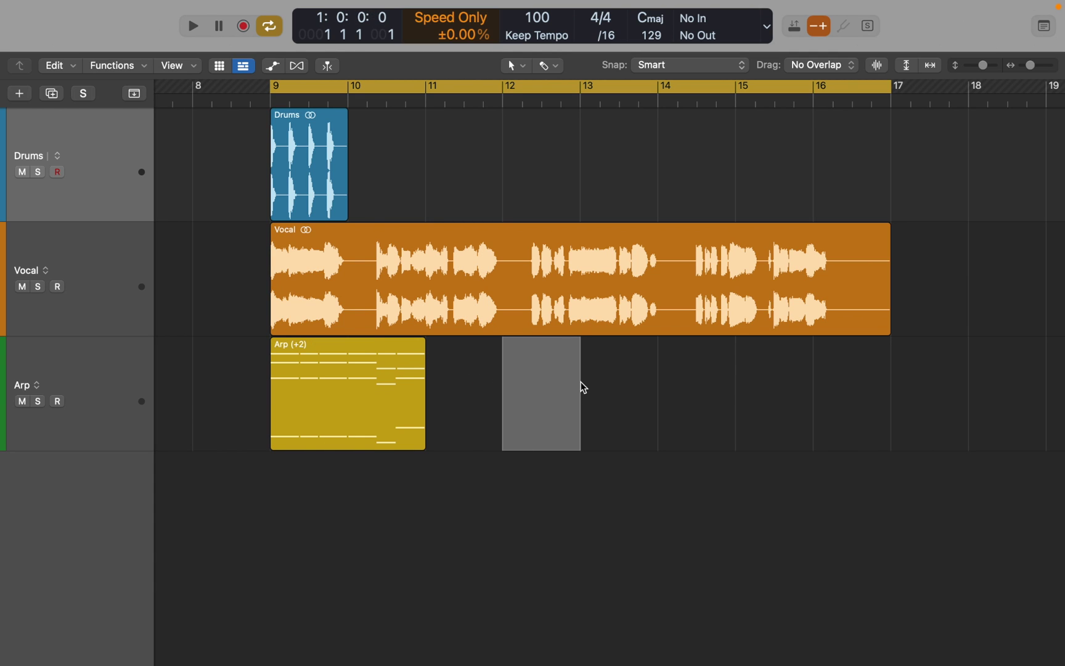
pyautogui.click(557, 66)
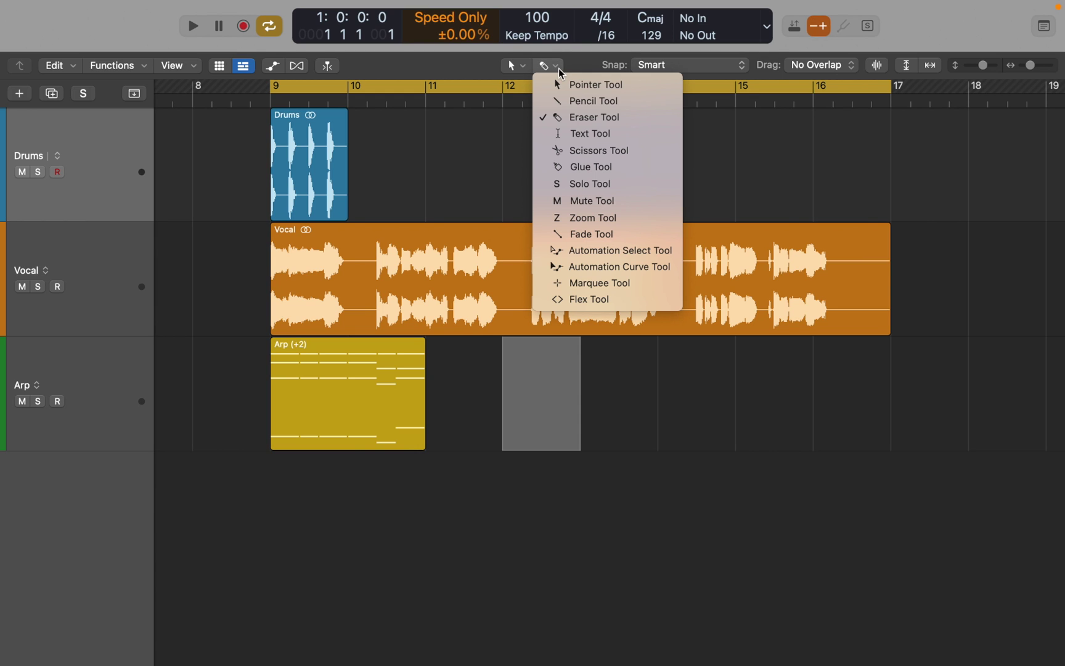
pyautogui.click(554, 280)
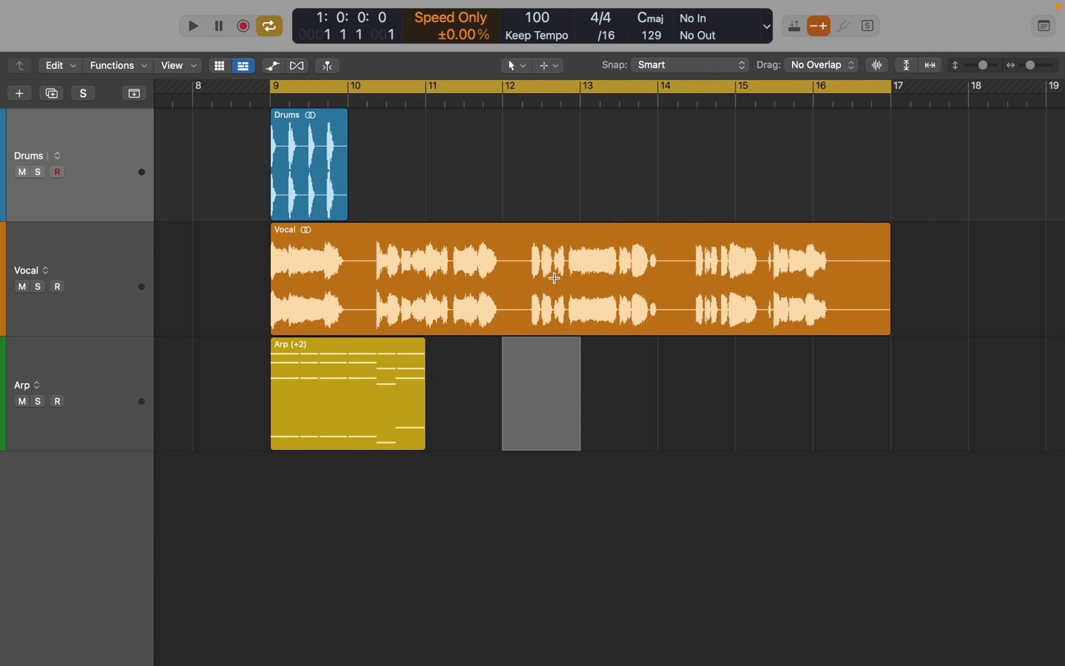
pyautogui.moveTo(555, 278); pyautogui.dragTo(489, 286)
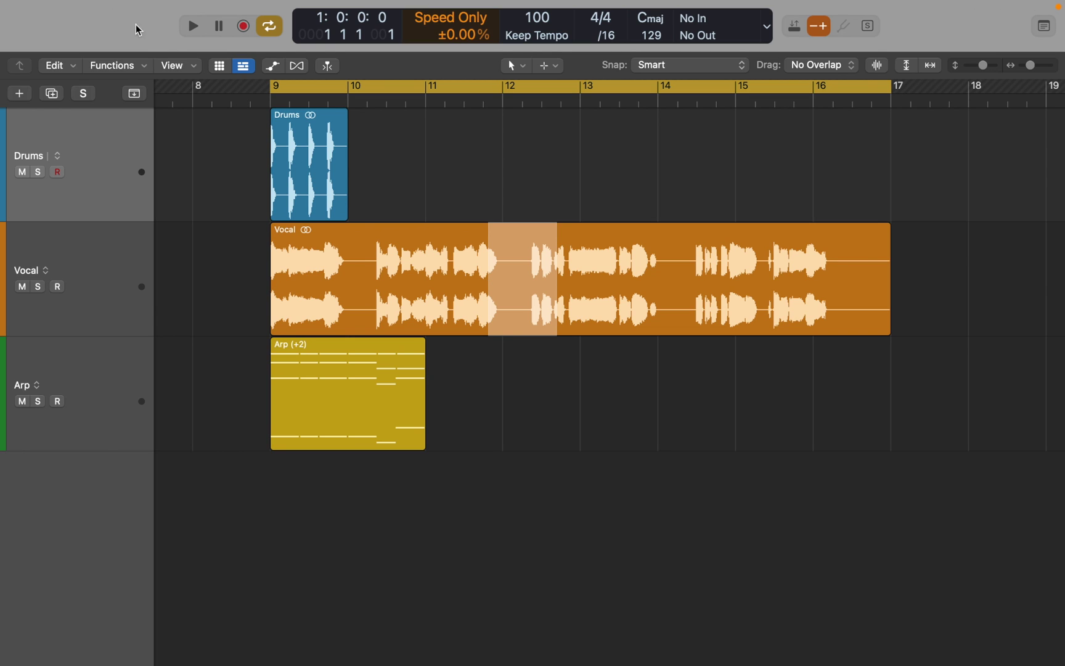
# In General > Editing preferences, set Right Mouse Button to Is Assignable to a Tool and enable Marquee tool click zones.
pyautogui.click(85, 8)
pyautogui.moveTo(89, 54)
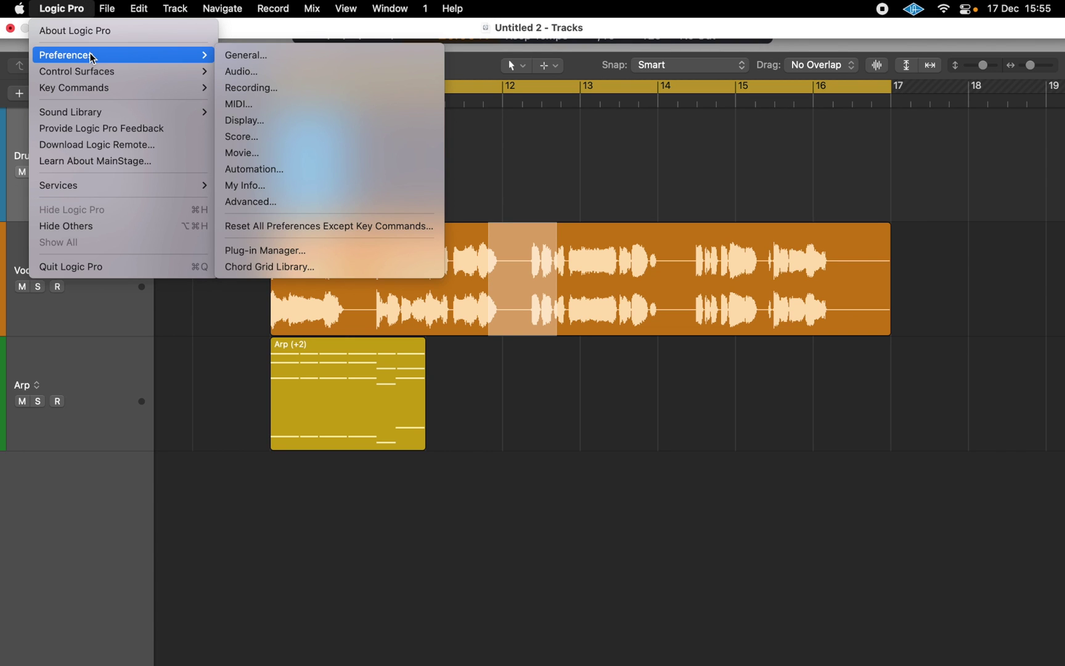
pyautogui.click(247, 55)
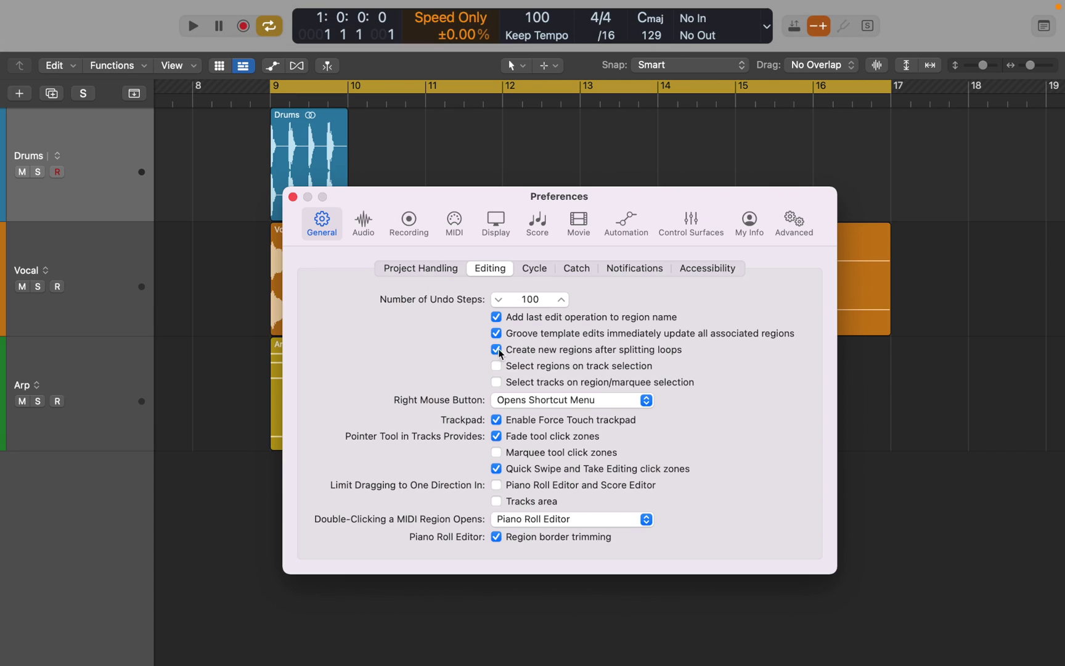
pyautogui.click(530, 401)
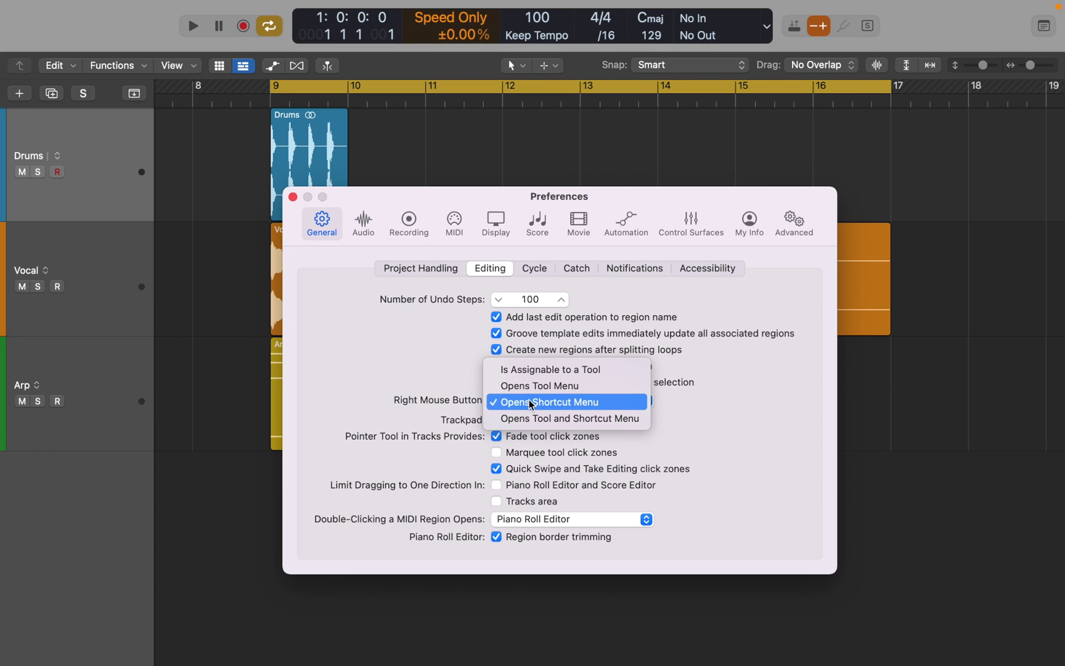
pyautogui.click(533, 370)
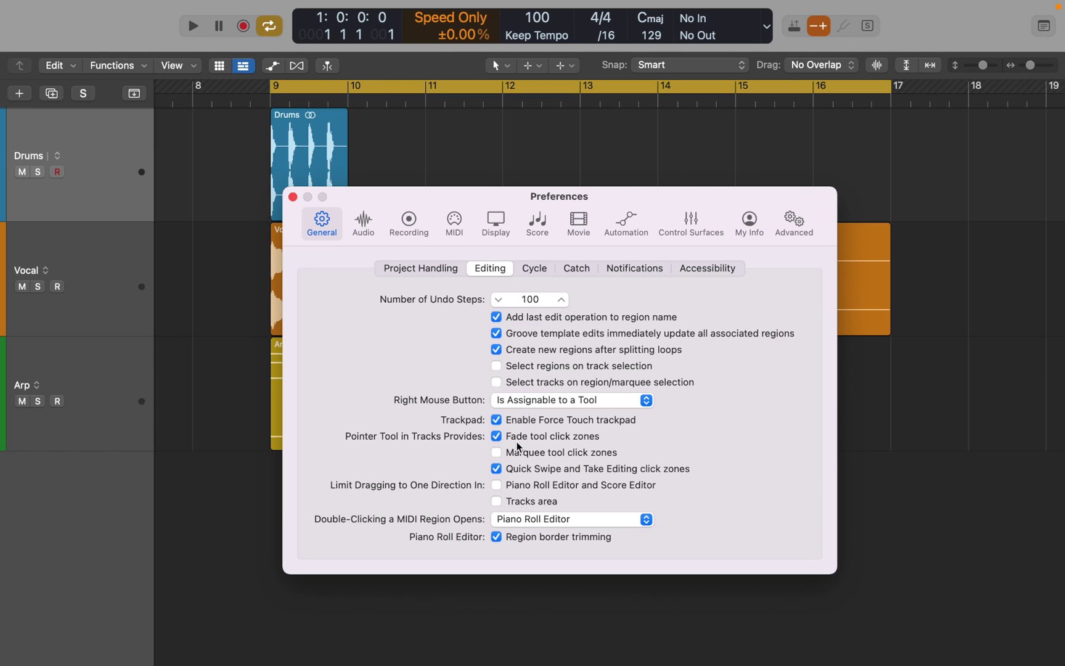
pyautogui.click(510, 459)
# Close Preferences, mark a range on Vocal, and make the Eraser the Command-click tool.
pyautogui.click(293, 197)
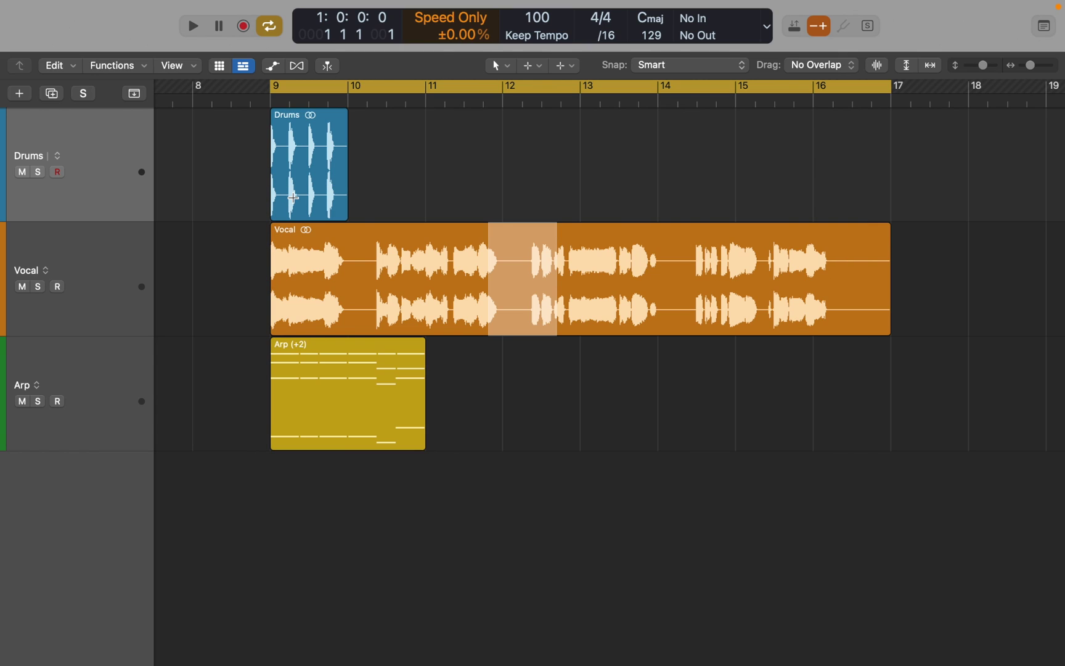
pyautogui.moveTo(294, 265); pyautogui.dragTo(550, 252)
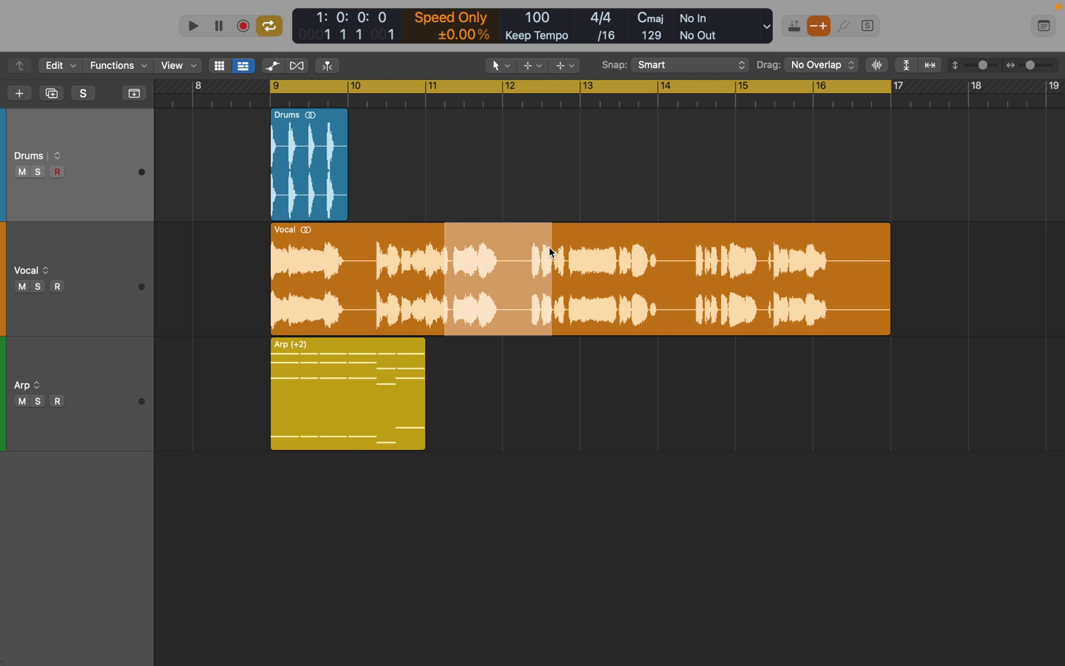
pyautogui.click(531, 65)
pyautogui.click(539, 117)
# Duplicate the Drums region with Cmd-R, then erase the Drums.5 copy at bar 10.
pyautogui.click(331, 150)
pyautogui.press('super+r')
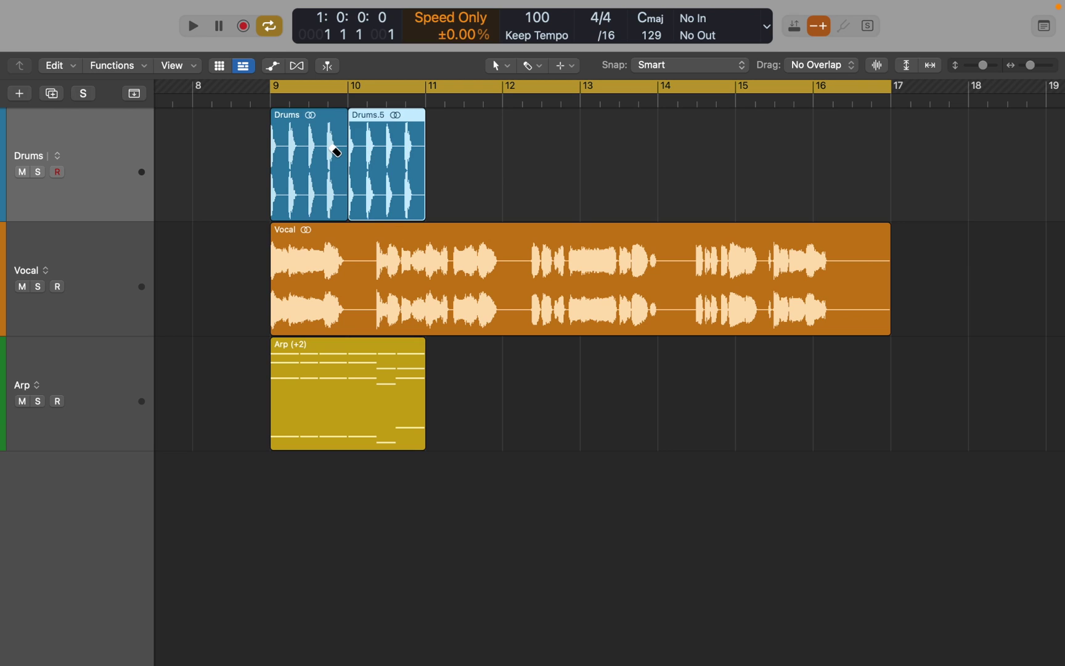
pyautogui.click(382, 155)
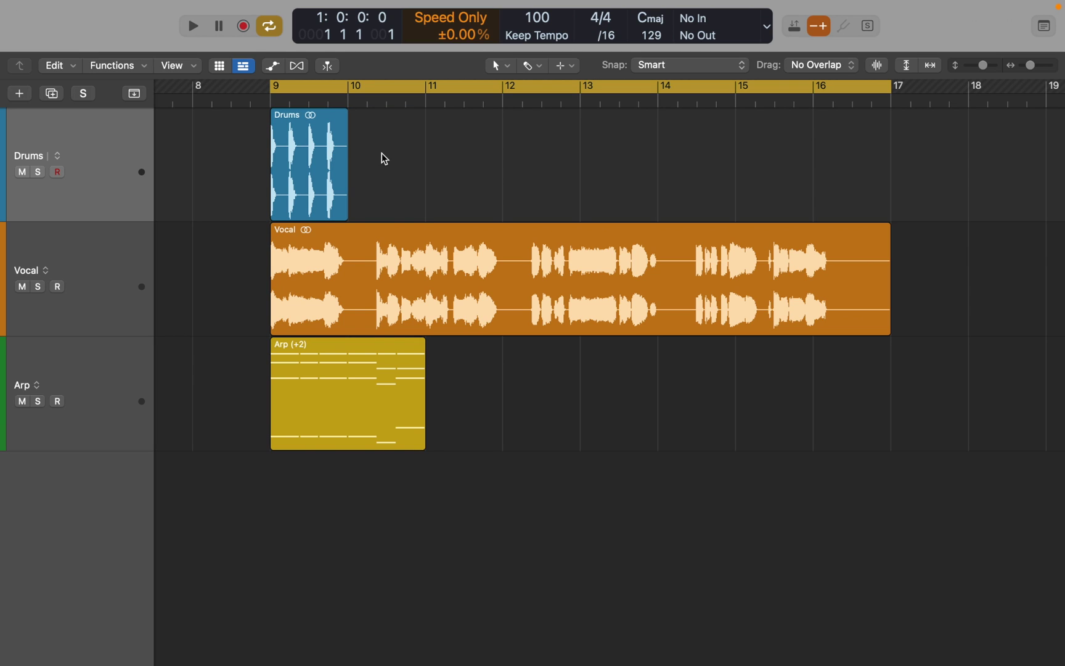
pyautogui.click(361, 241)
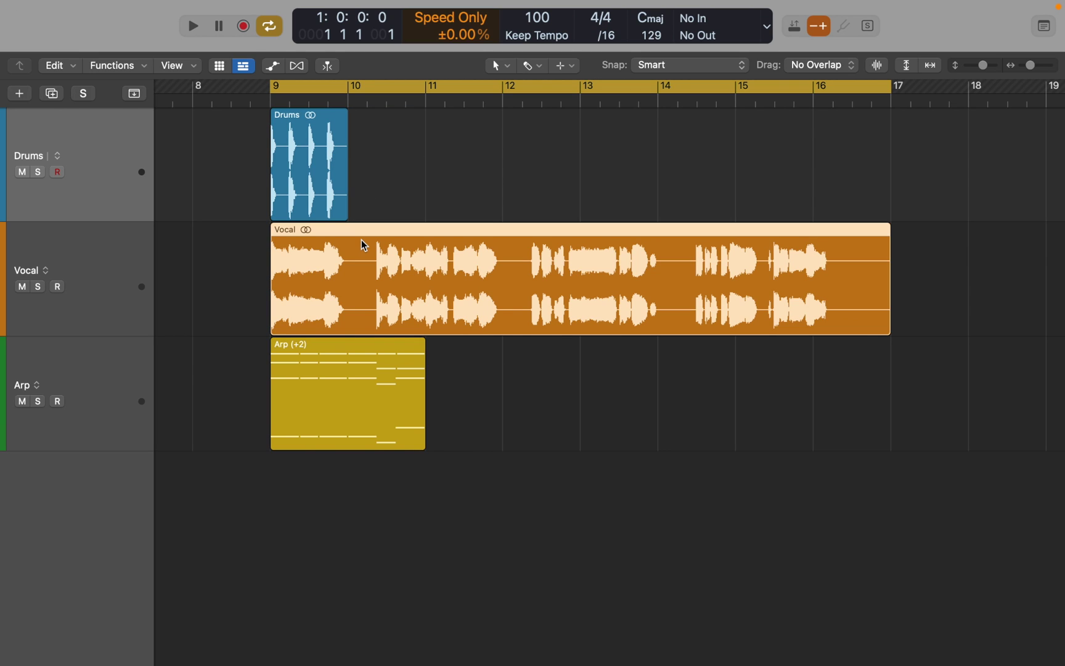
pyautogui.doubleClick(362, 244)
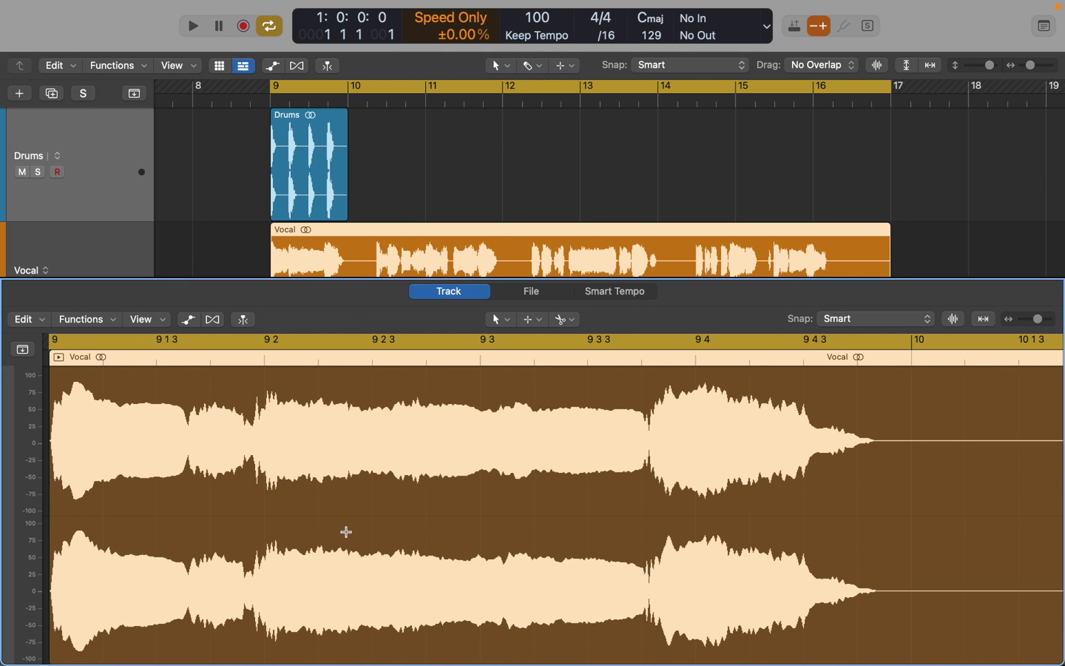
pyautogui.moveTo(346, 532); pyautogui.dragTo(452, 535)
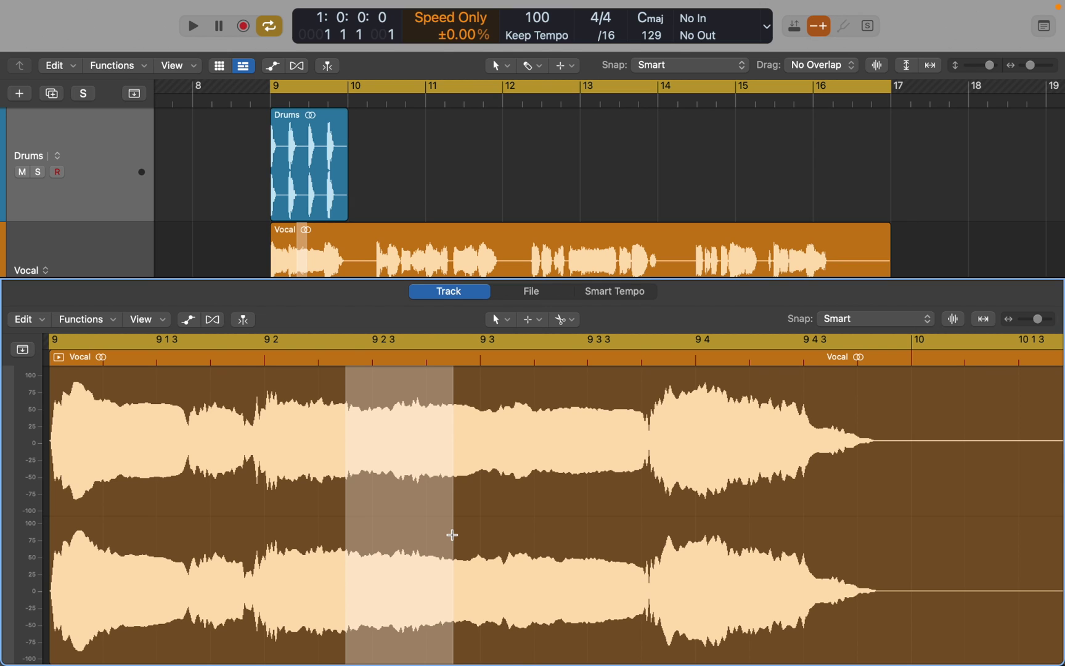
pyautogui.click(468, 504)
pyautogui.press('e')
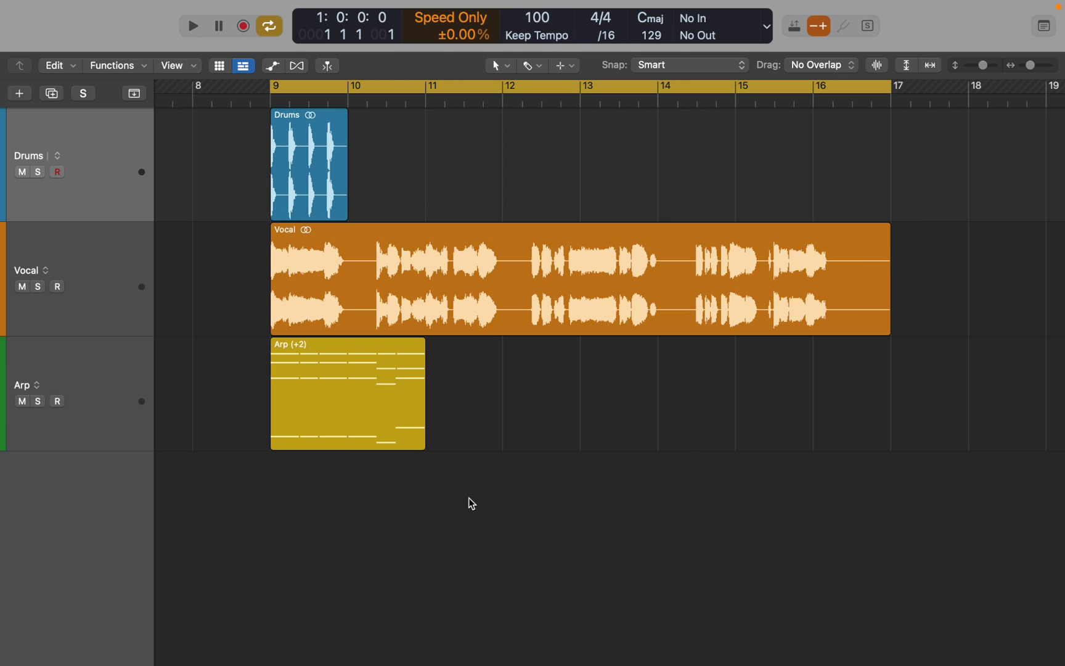
pyautogui.moveTo(454, 308); pyautogui.dragTo(484, 308)
pyautogui.press('super+Up')
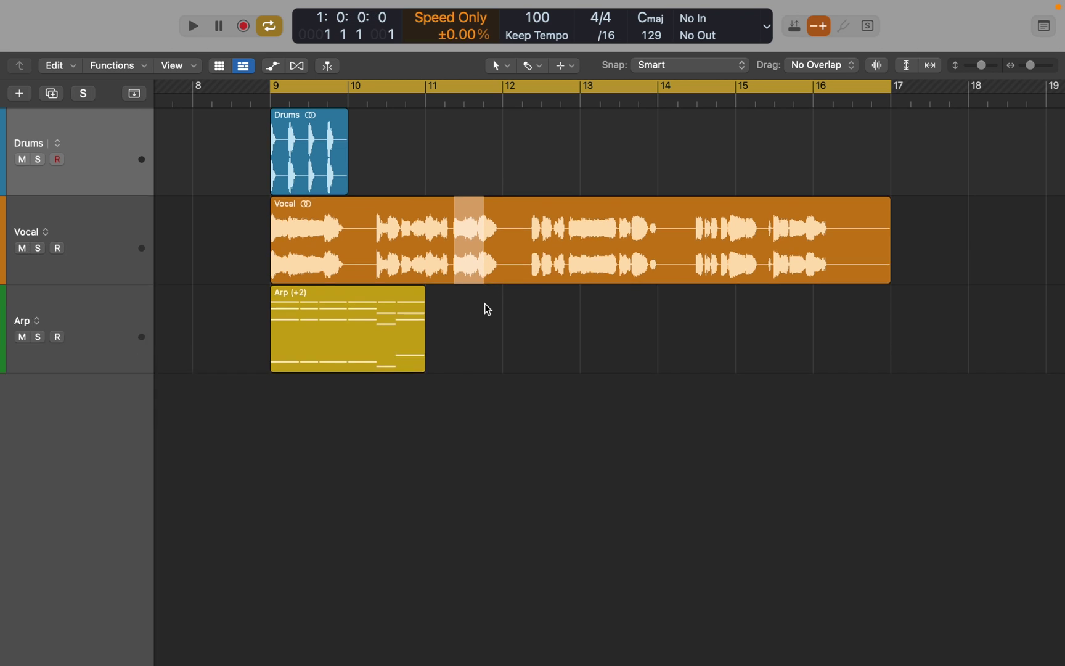
pyautogui.press('super+Up')
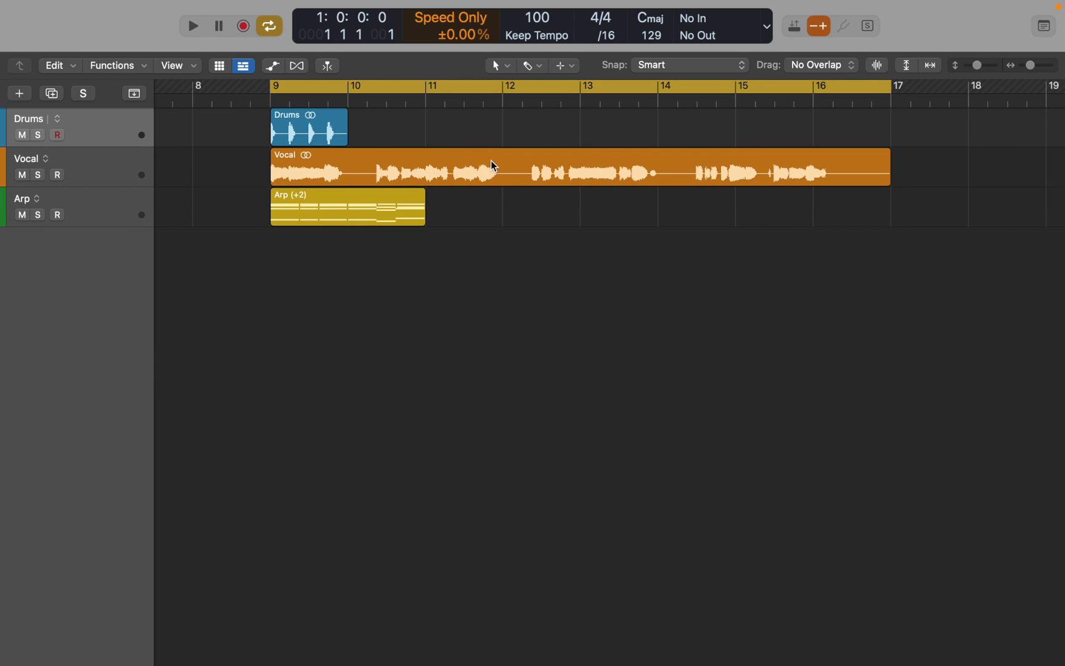
pyautogui.press('super+Down')
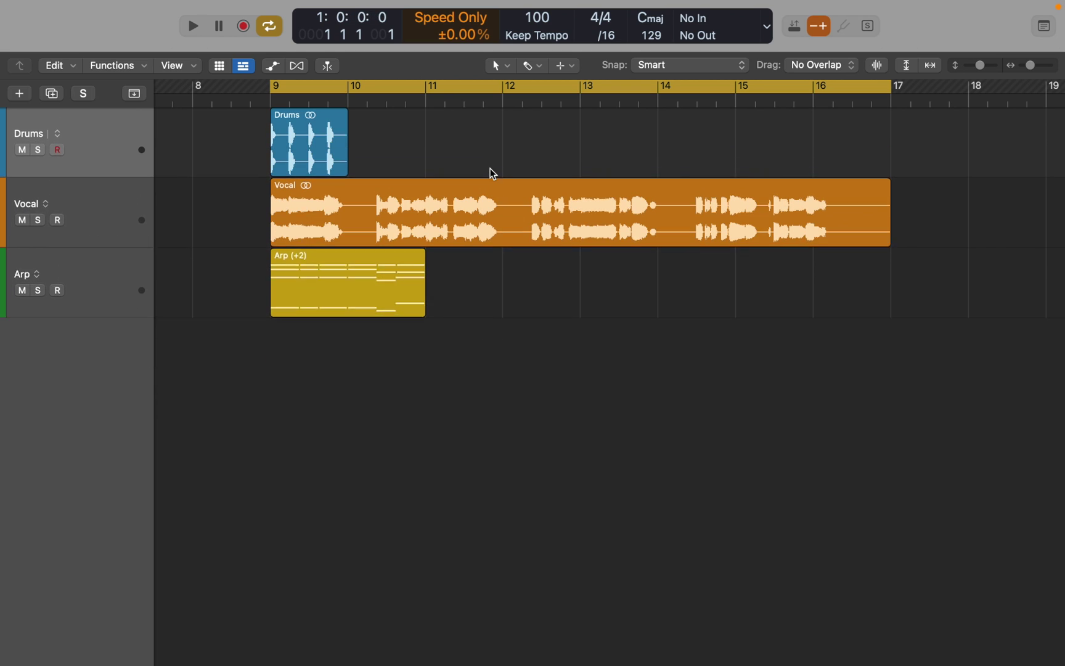
pyautogui.press('super+Down')
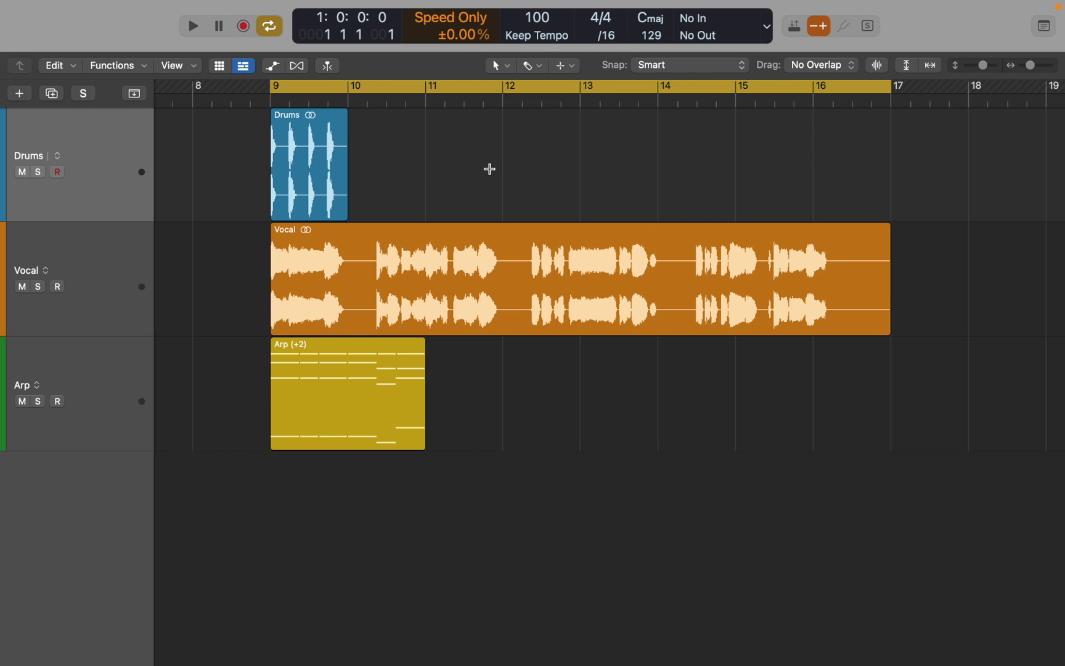
pyautogui.click(373, 306)
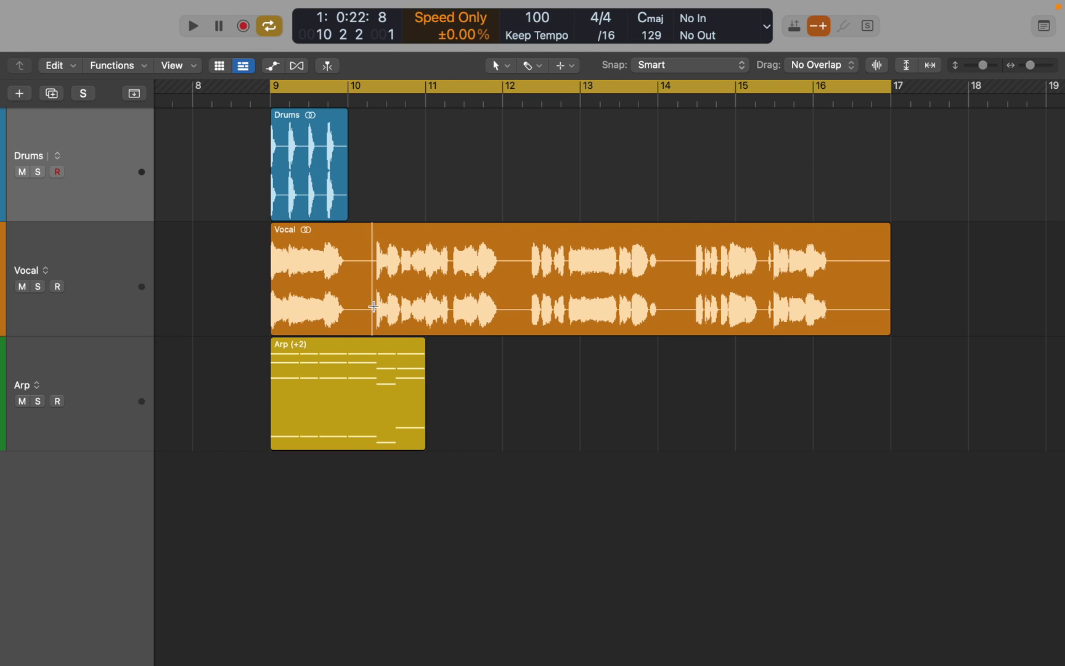
pyautogui.moveTo(373, 306); pyautogui.dragTo(424, 305)
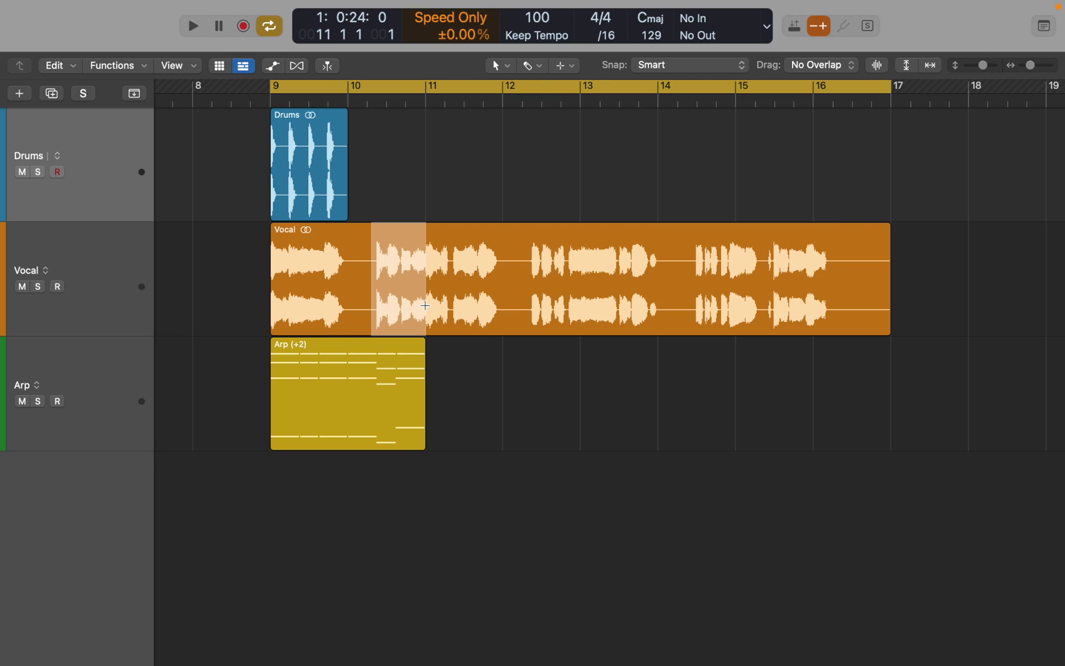
pyautogui.press('Return')
pyautogui.click(392, 259)
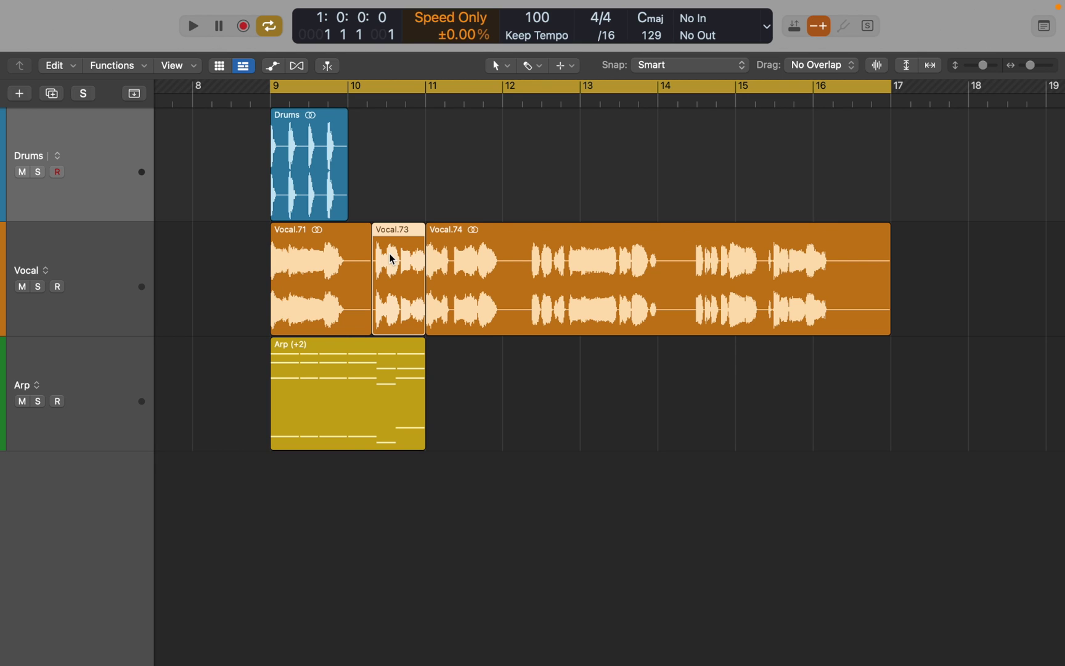
pyautogui.moveTo(392, 259); pyautogui.dragTo(205, 266)
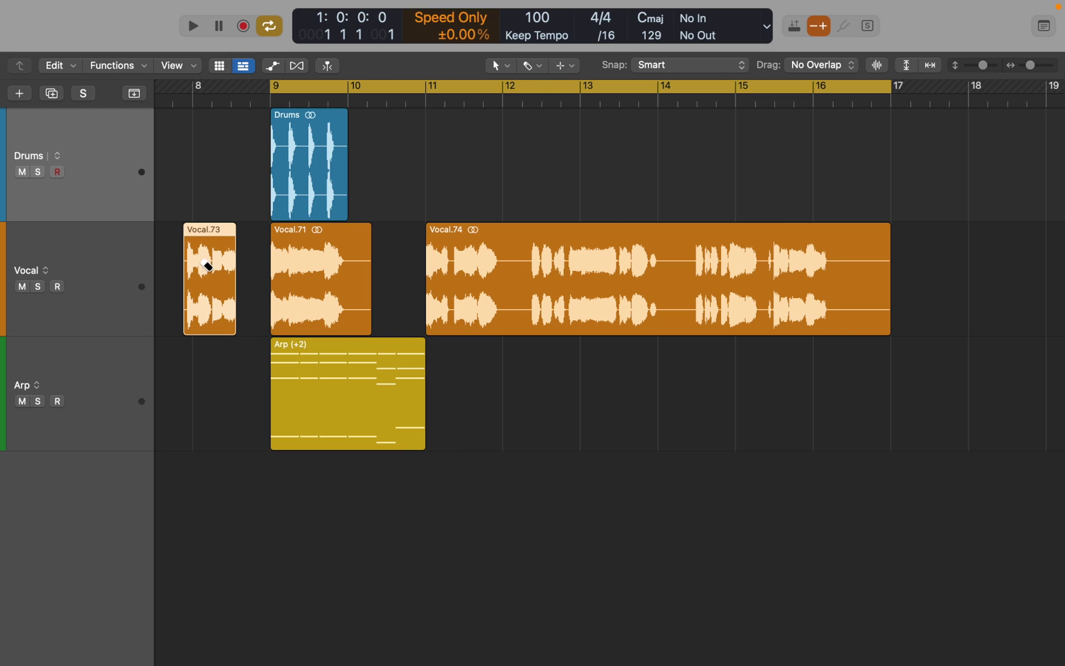
pyautogui.press('super+z')
pyautogui.press('super+z')
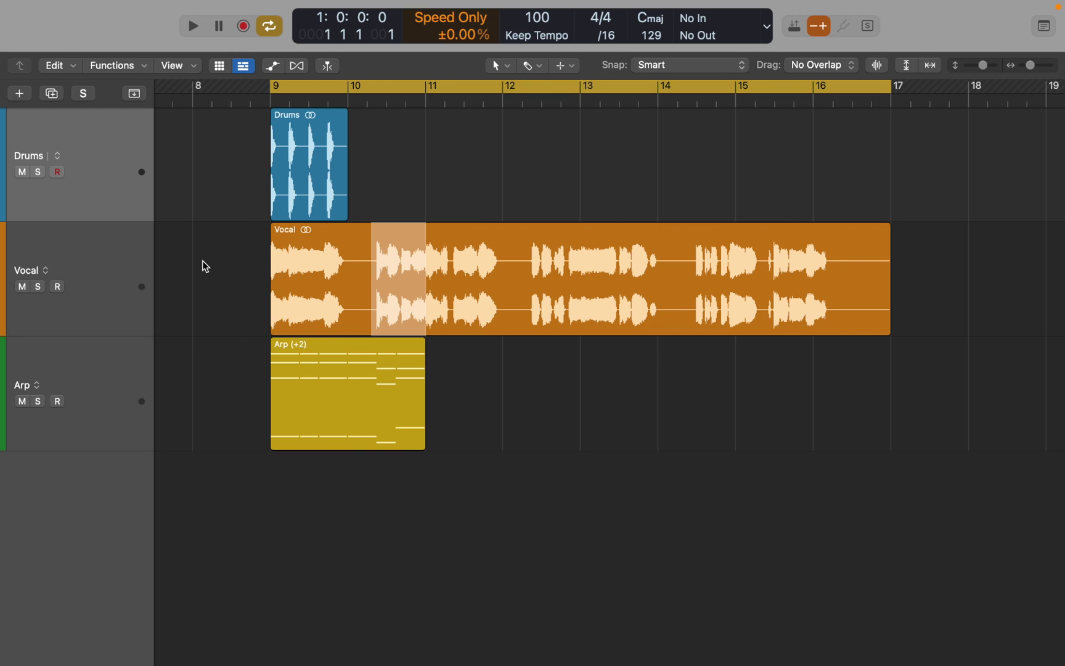
pyautogui.click(387, 261)
pyautogui.moveTo(388, 261); pyautogui.dragTo(216, 270)
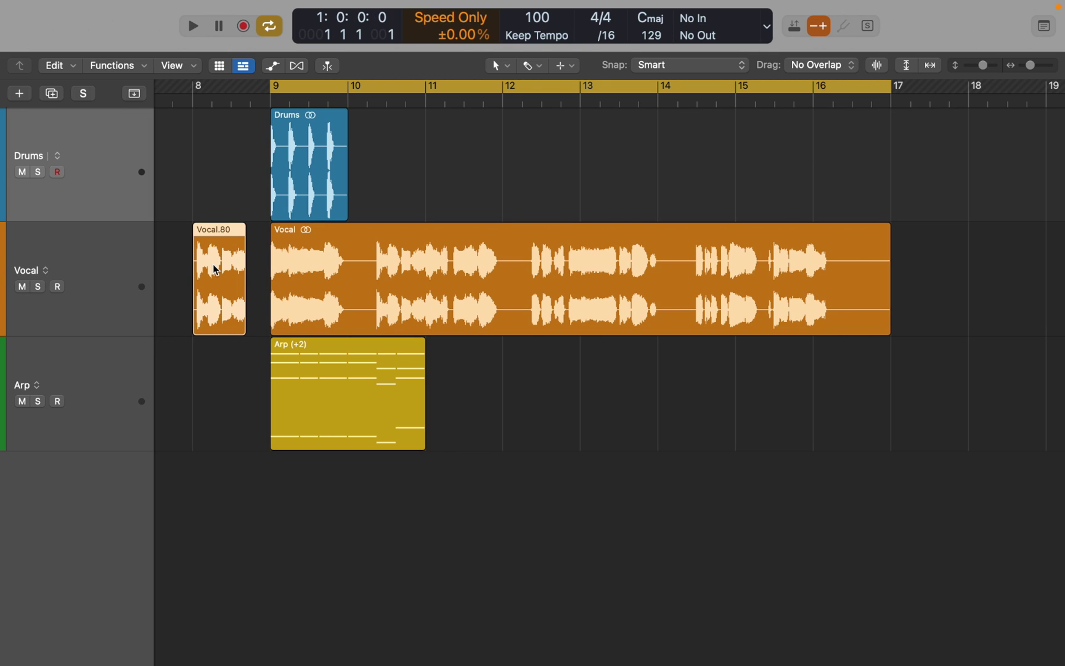
pyautogui.press('super+z')
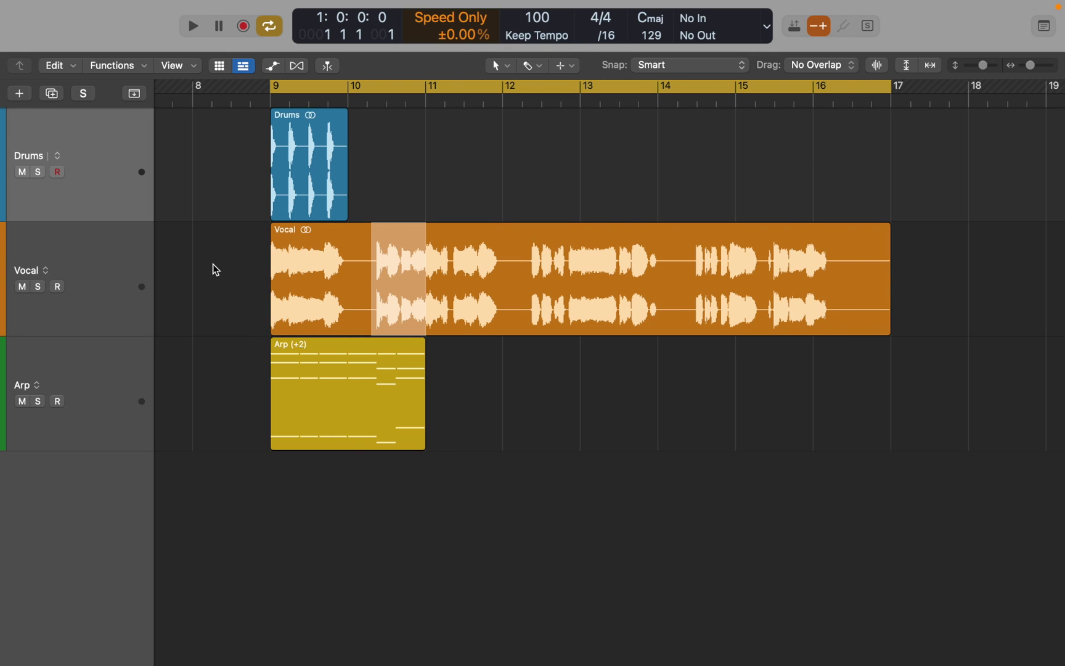
pyautogui.hotkey('ctrl', 'c')
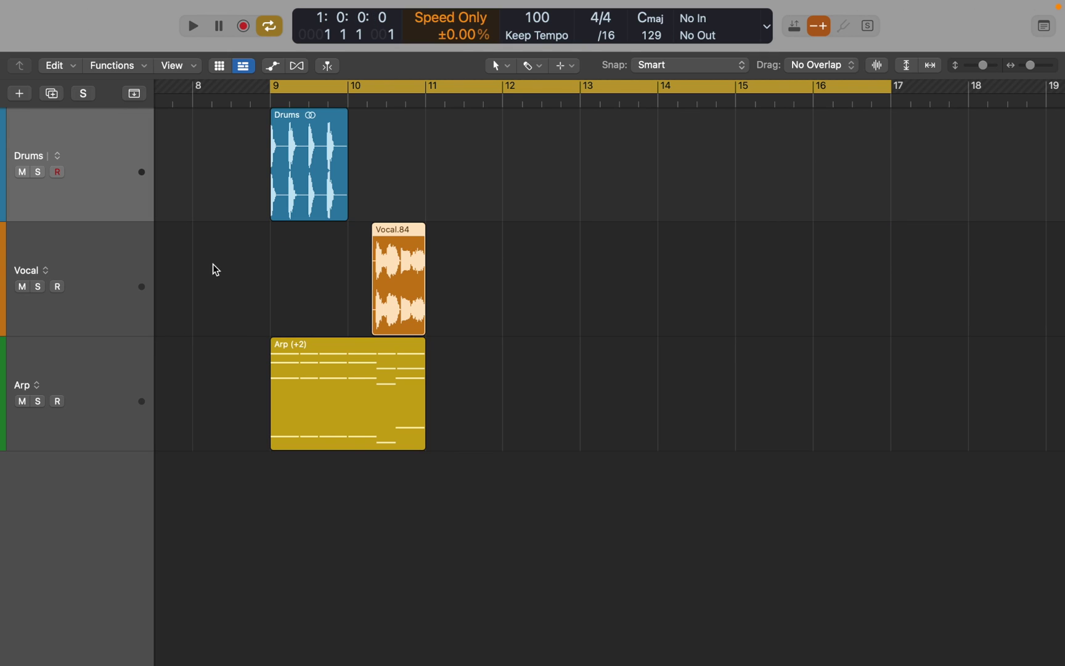
pyautogui.press('super+z')
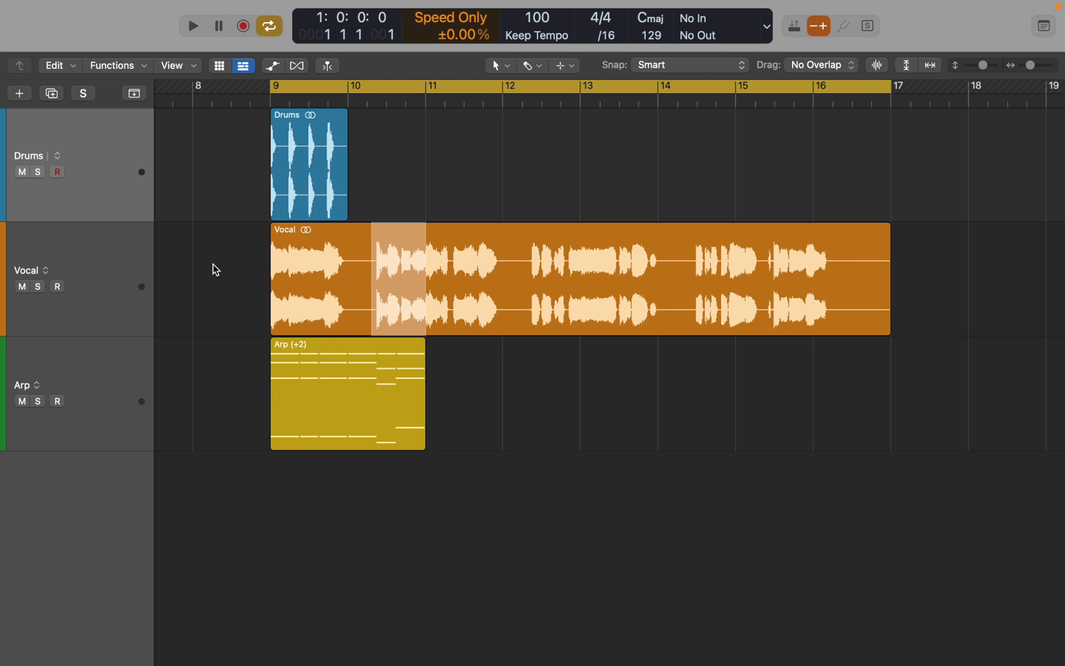
# Clear the vocal range, time-stretch the Drums region past bar 10, and set the cycle to the selection.
pyautogui.click(286, 185)
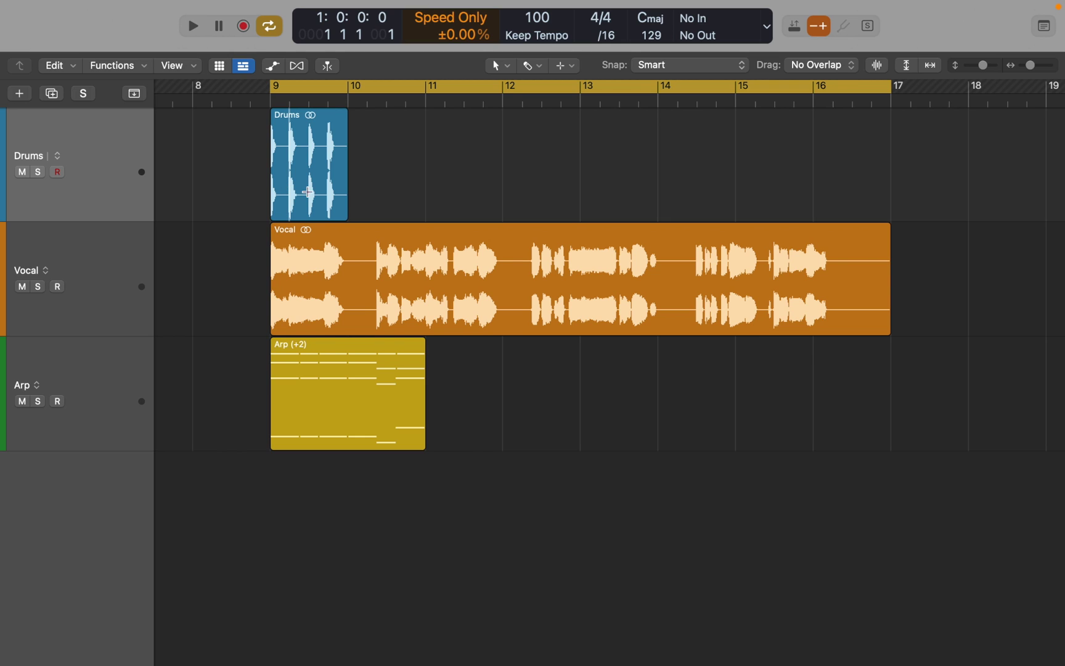
pyautogui.moveTo(340, 199); pyautogui.dragTo(391, 199)
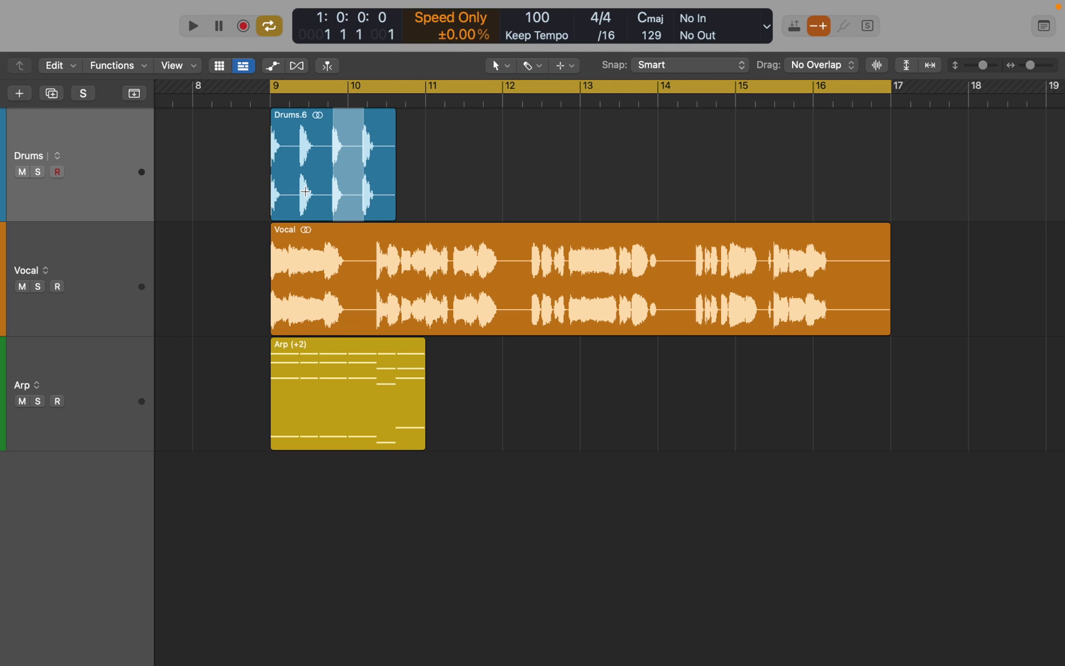
pyautogui.press('super+u')
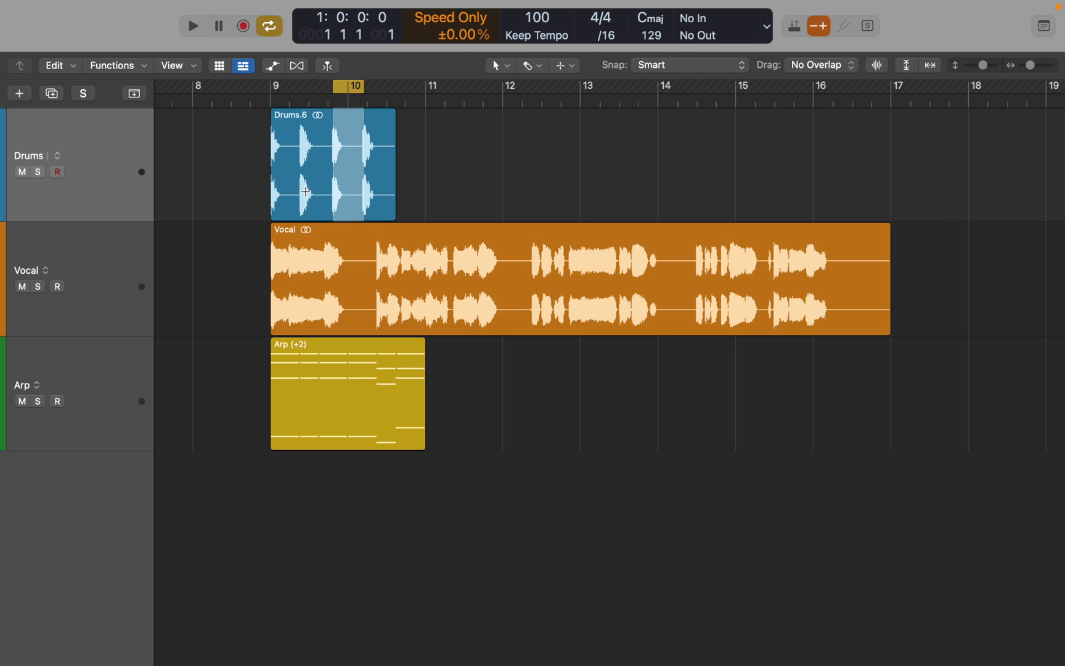
# Audition bars 12–14 of Vocal, then set the cycle range to span the whole Vocal region.
pyautogui.moveTo(525, 310); pyautogui.dragTo(689, 315)
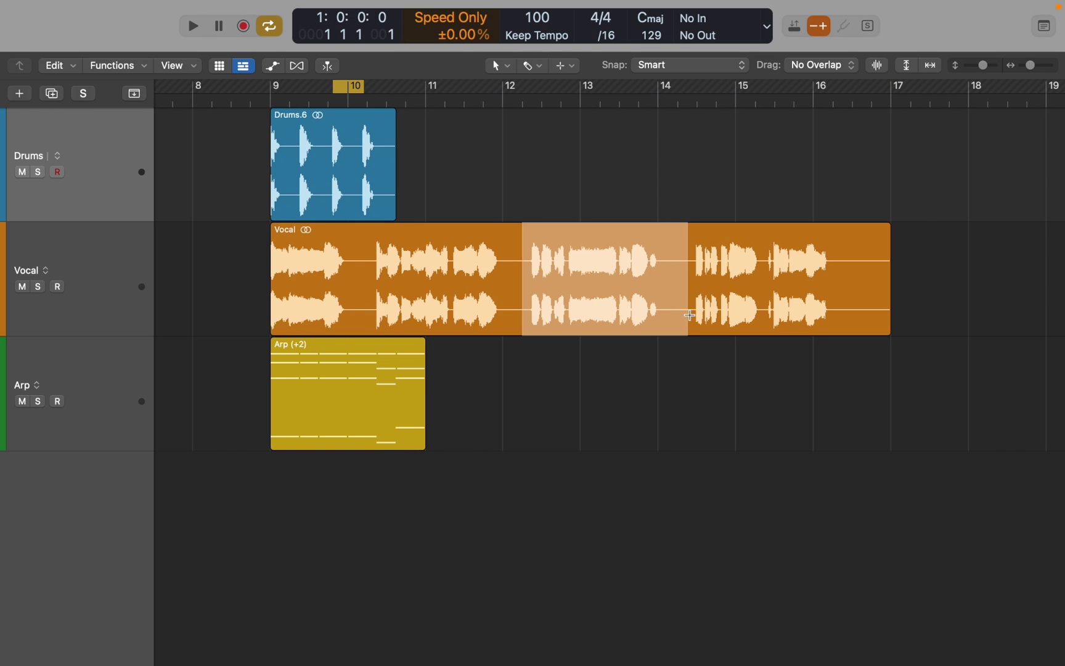
pyautogui.press('space')
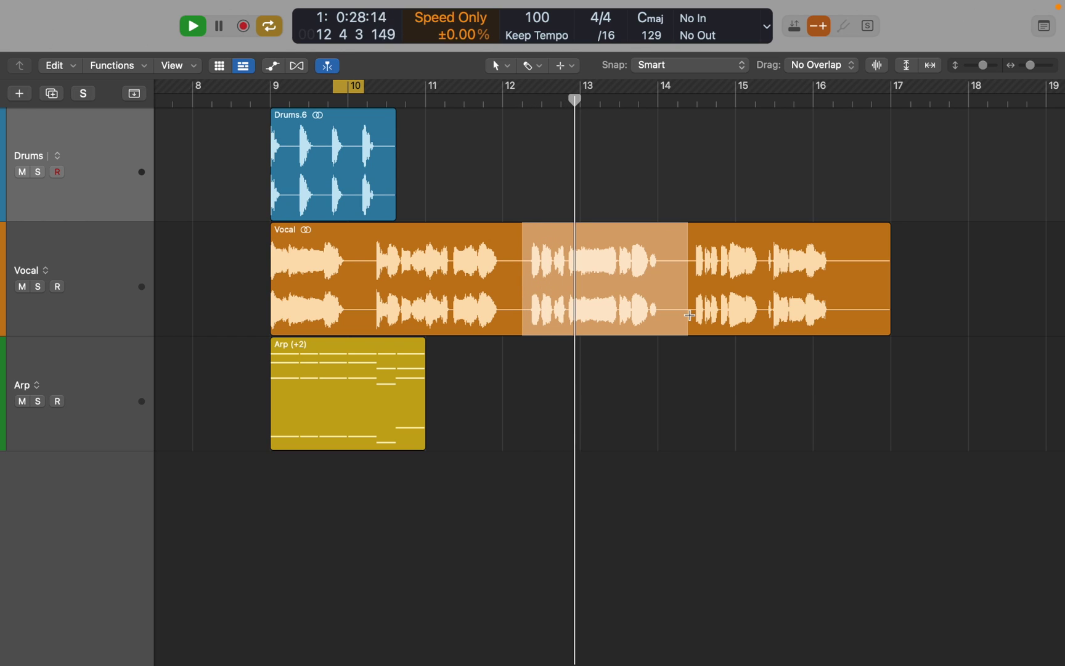
pyautogui.press('space')
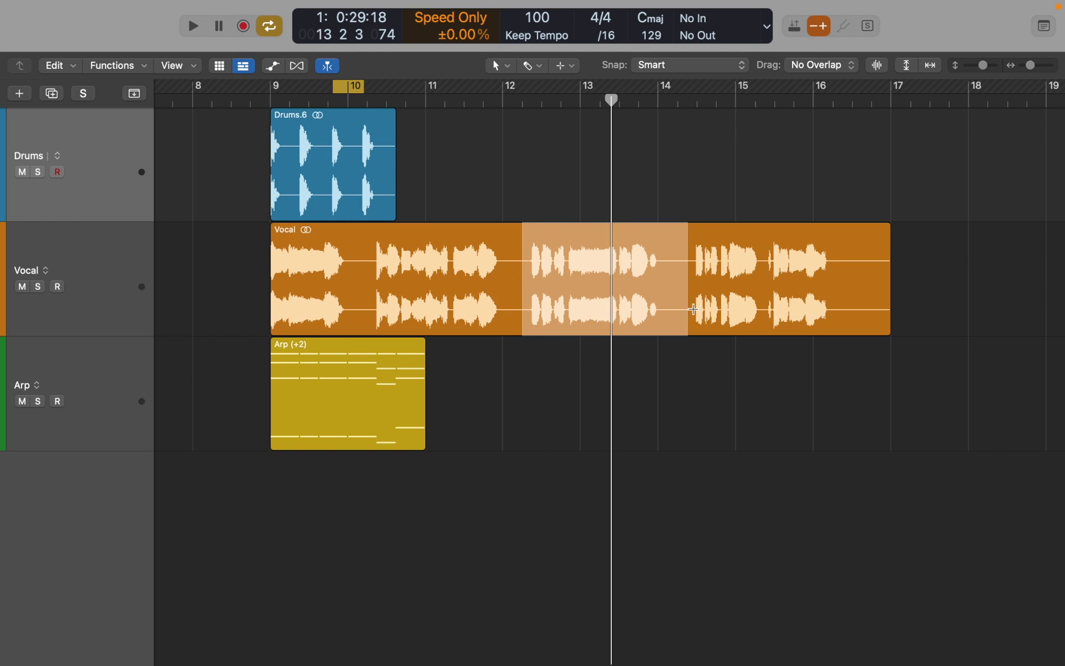
pyautogui.click(713, 255)
pyautogui.press('super+u')
# Try copying a slice of the Arp region to bar 12, then undo it.
pyautogui.click(320, 404)
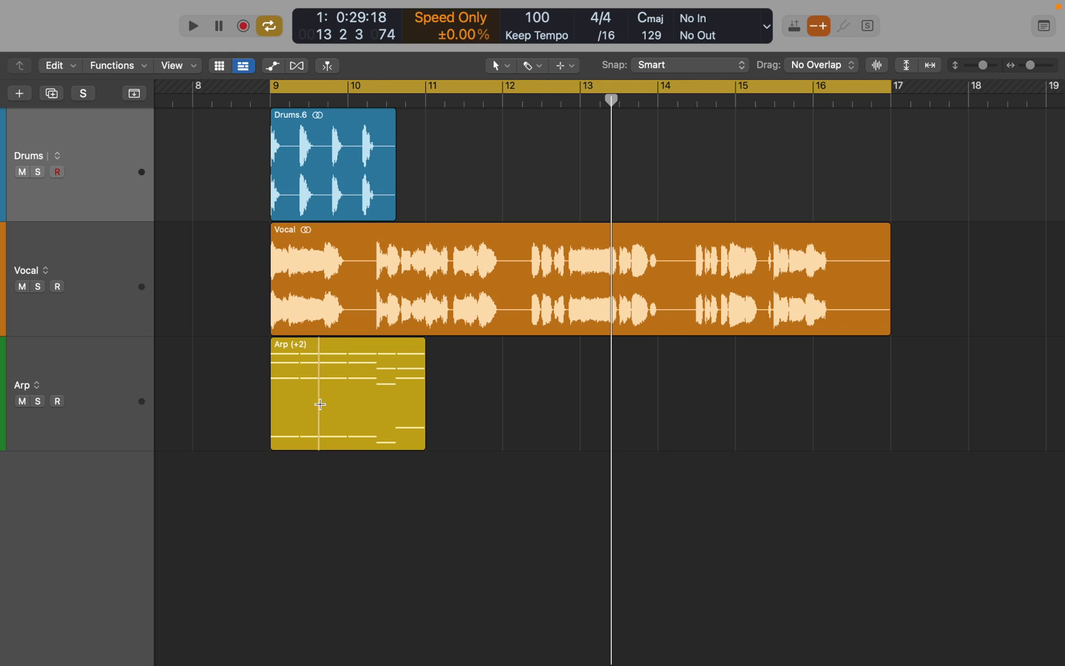
pyautogui.moveTo(377, 401); pyautogui.dragTo(516, 369)
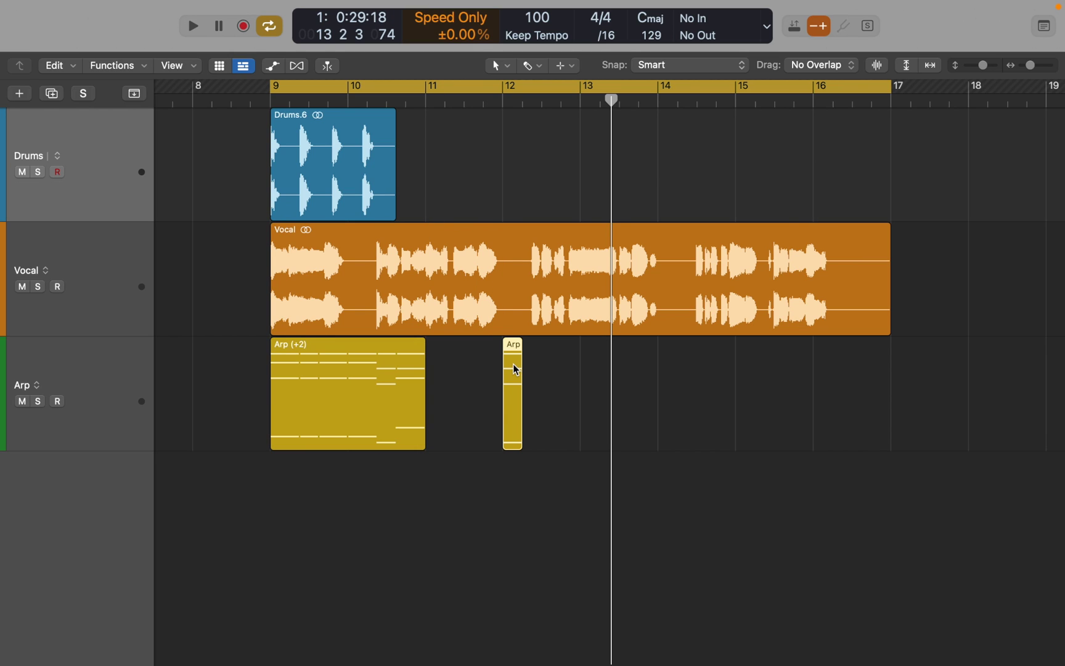
pyautogui.moveTo(347, 395); pyautogui.dragTo(547, 368)
pyautogui.press('super+z')
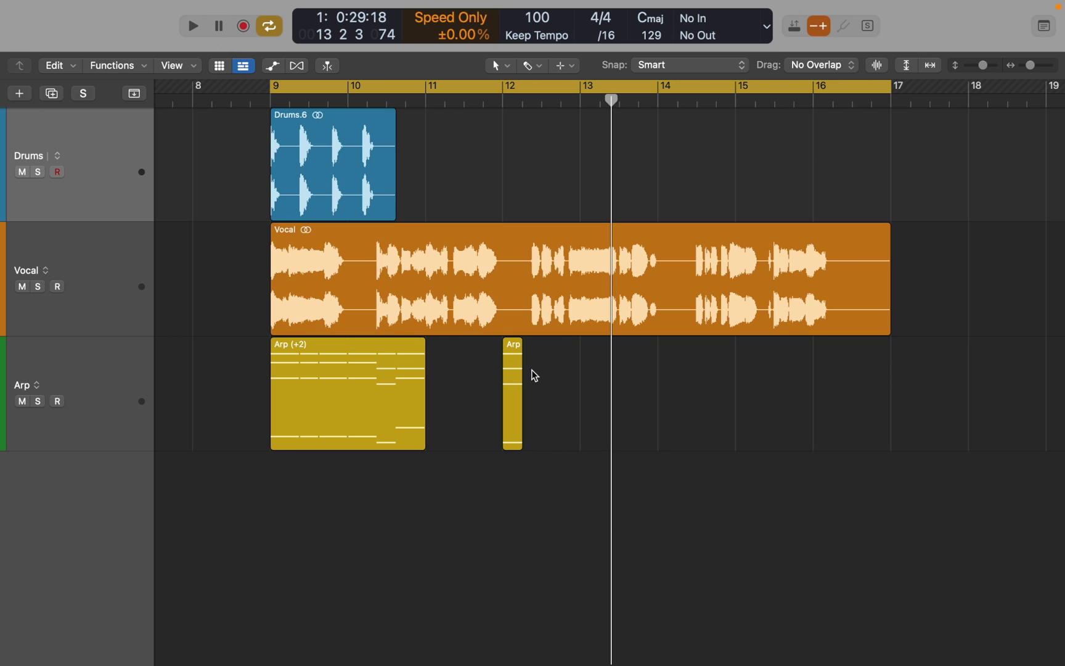
pyautogui.press('super+z')
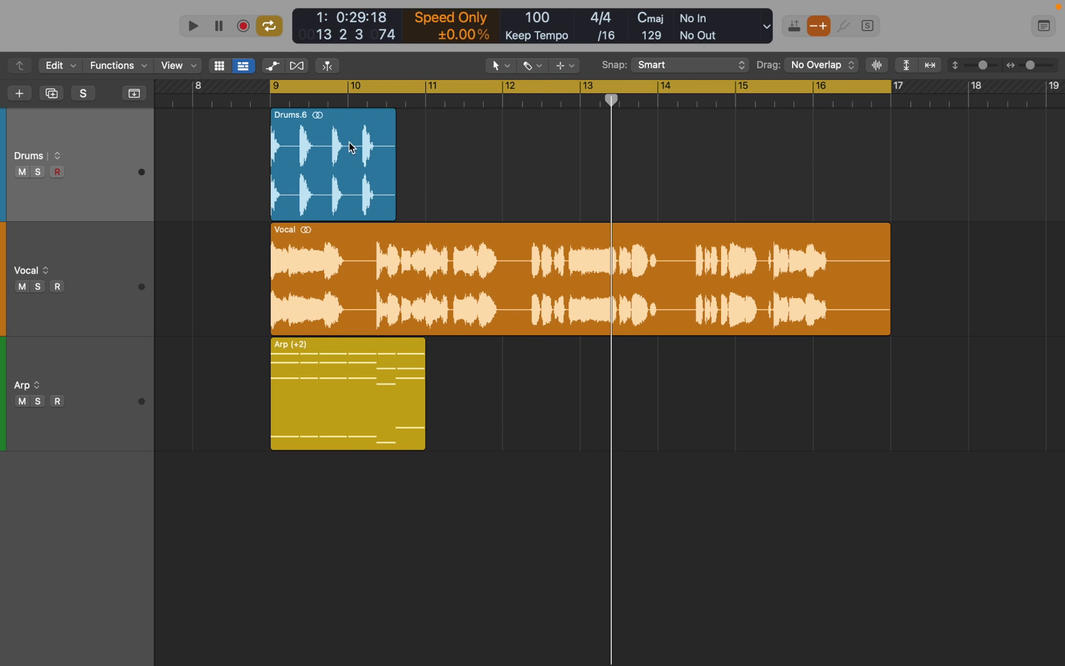
# Undo a trial Drums.6 copy to bar 11, then marquee Drums bars 9–11 and repeat them three times.
pyautogui.click(311, 116)
pyautogui.press('l')
pyautogui.press('l')
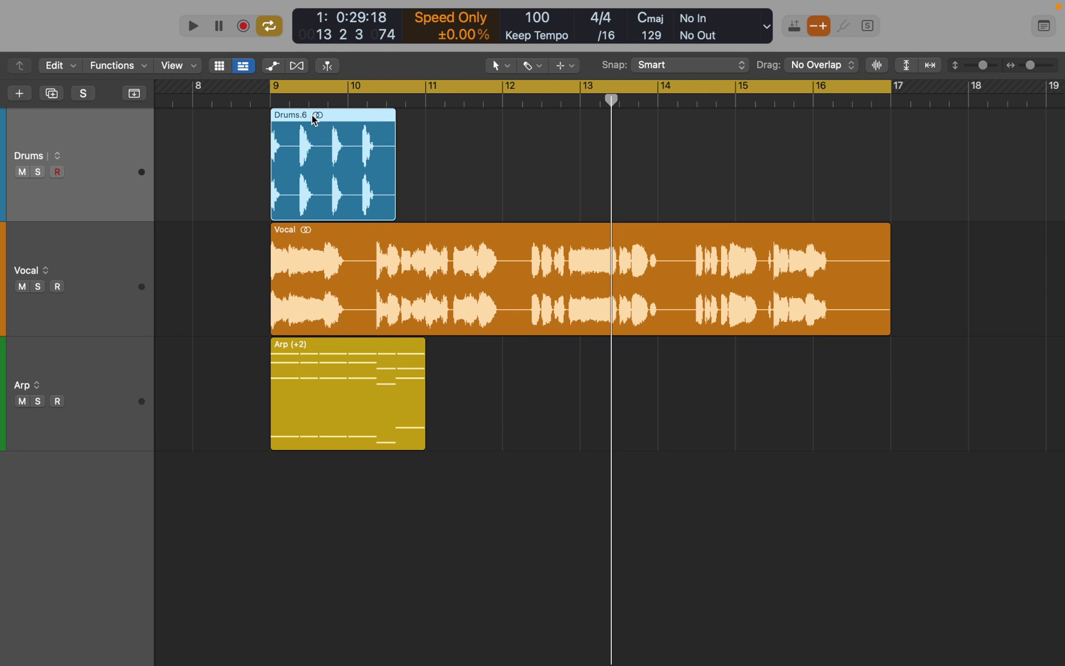
pyautogui.moveTo(314, 120); pyautogui.dragTo(620, 135)
pyautogui.press('super+z')
pyautogui.press('super+z')
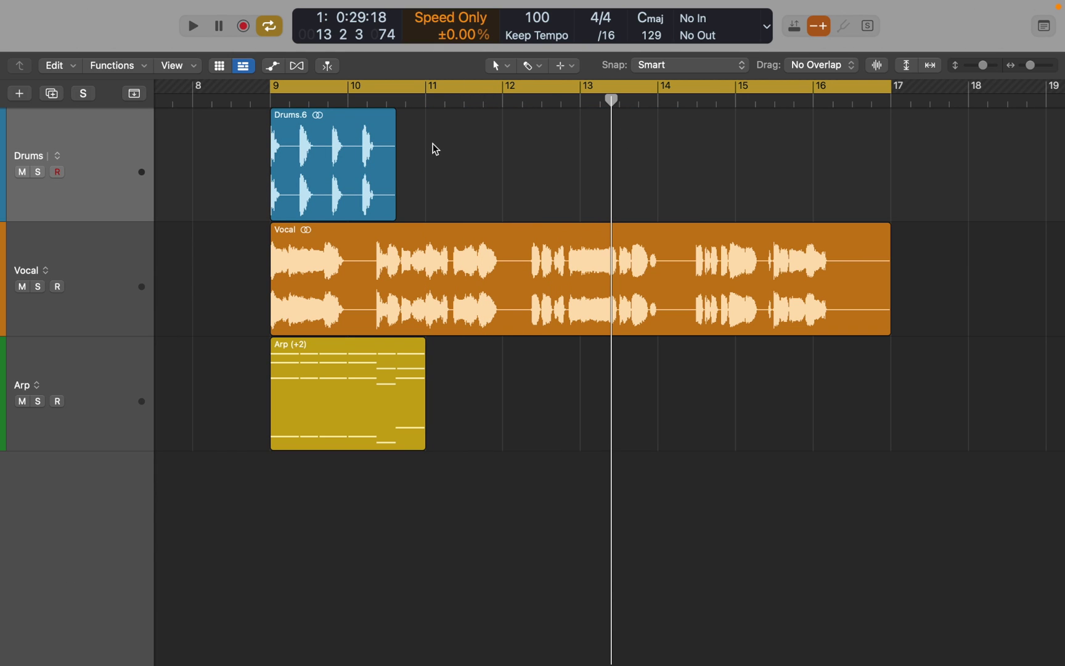
pyautogui.moveTo(423, 178); pyautogui.dragTo(266, 197)
pyautogui.press('super+r')
pyautogui.press('super+r')
pyautogui.press('super+r')
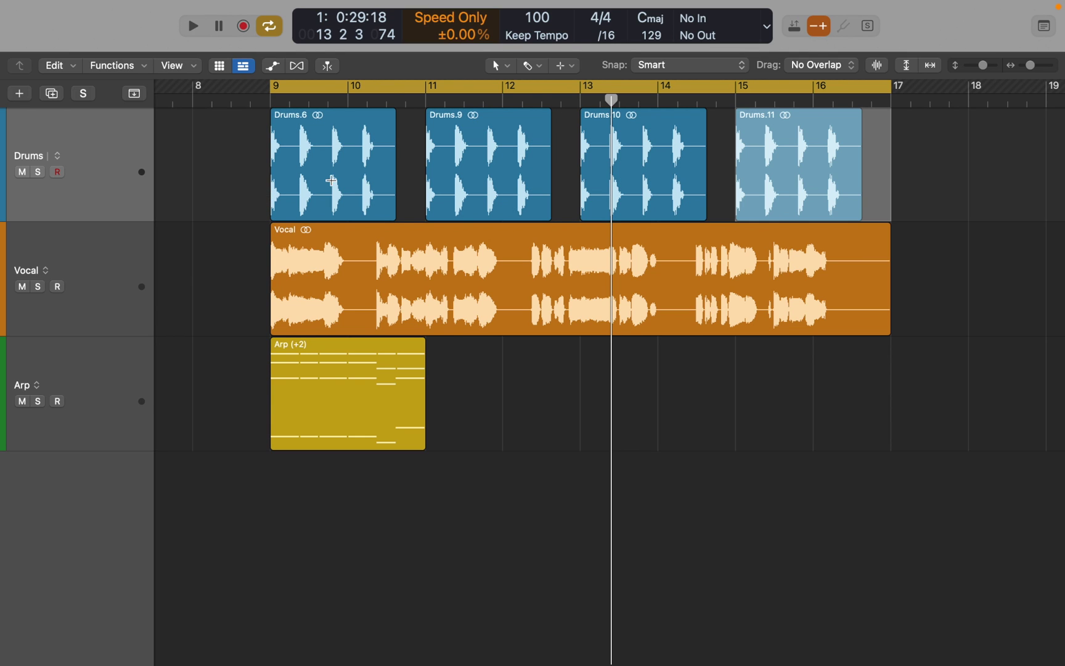
# Delete the three repeated drum regions and turn on the Marquee Ruler.
pyautogui.moveTo(404, 186); pyautogui.dragTo(889, 197)
pyautogui.press('Delete')
pyautogui.click(185, 66)
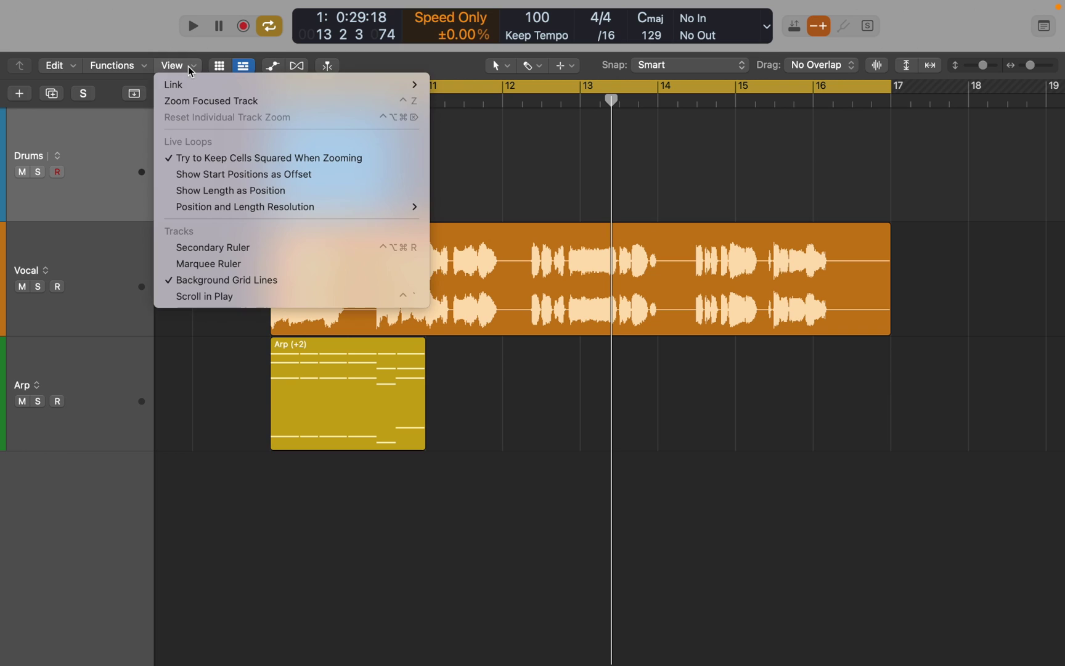
pyautogui.click(183, 263)
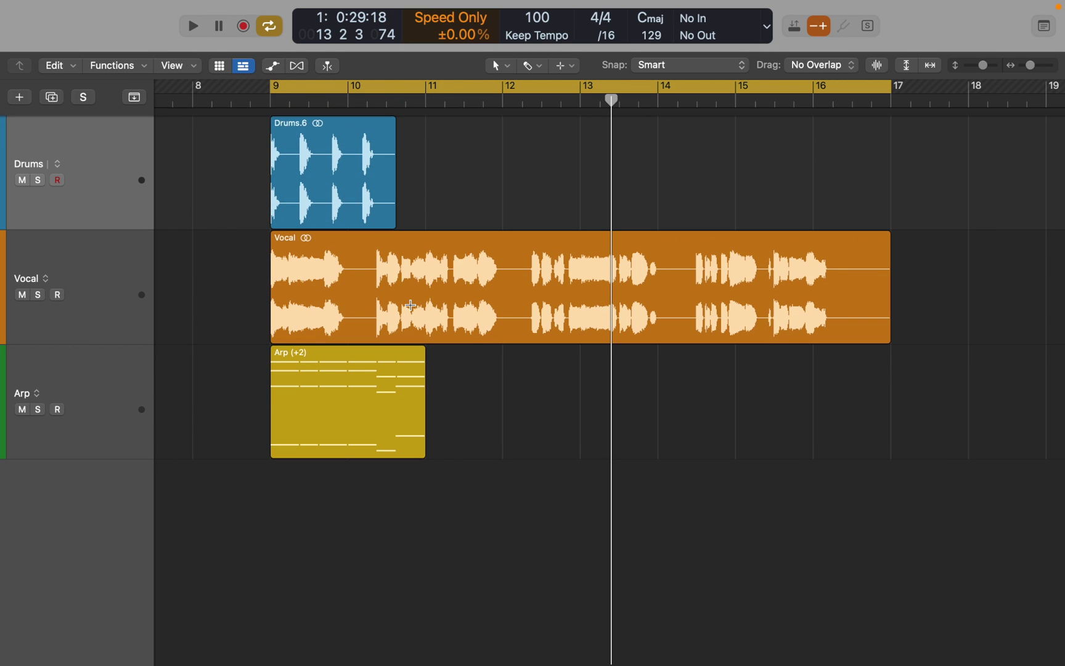
# Set a bars 10–11 punch range on Vocal with Autopunch, record a take, then undo it.
pyautogui.moveTo(426, 308); pyautogui.dragTo(512, 311)
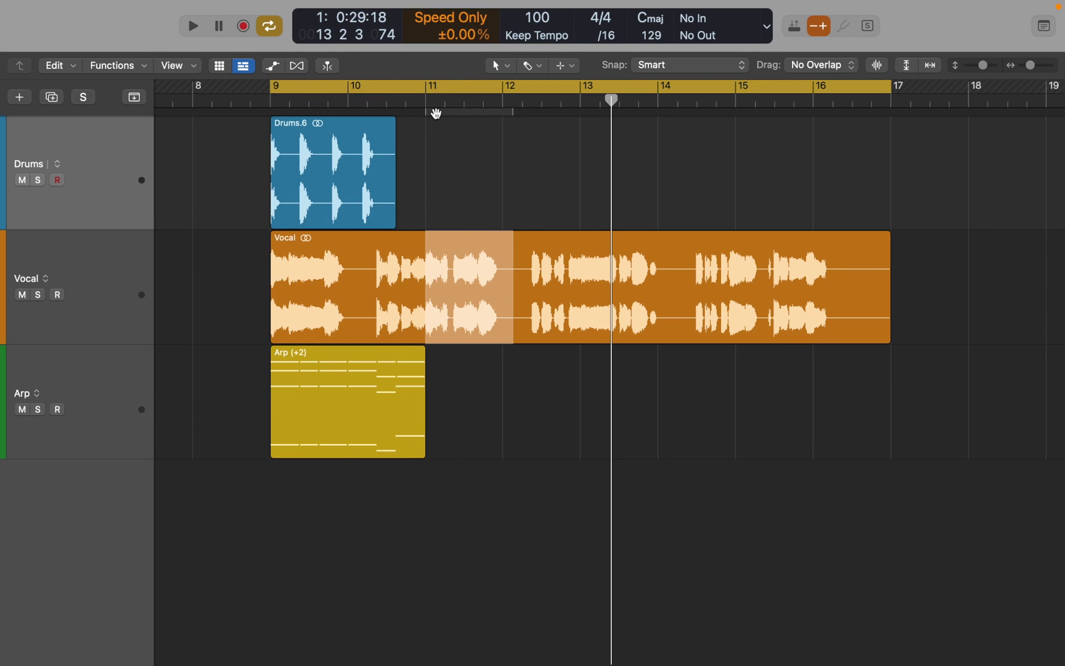
pyautogui.moveTo(464, 111); pyautogui.dragTo(386, 120)
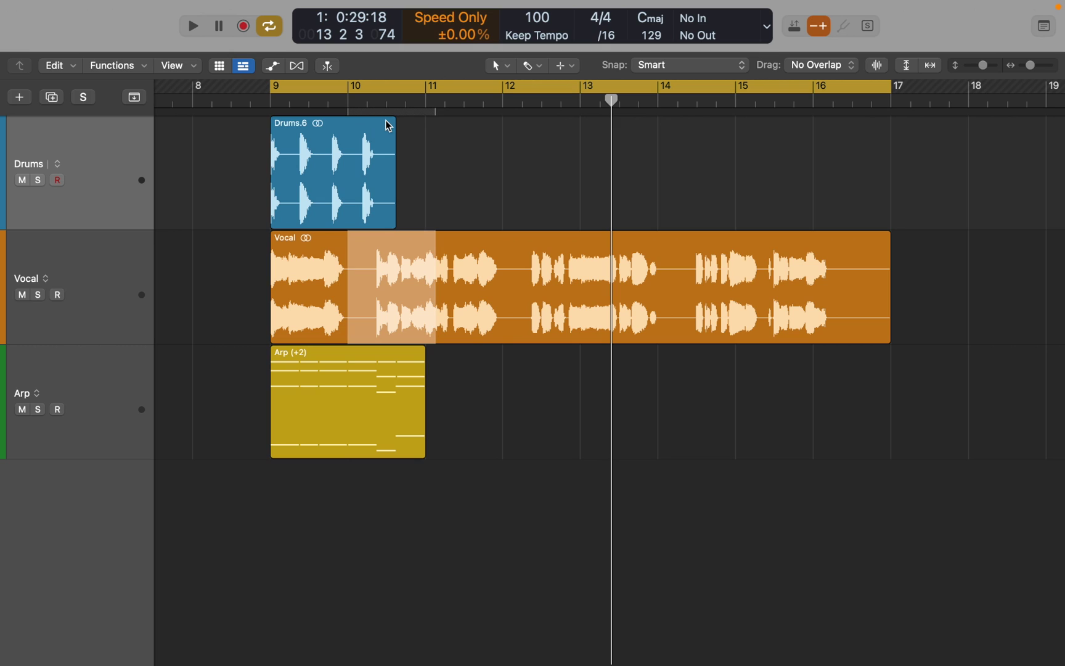
pyautogui.click(789, 35)
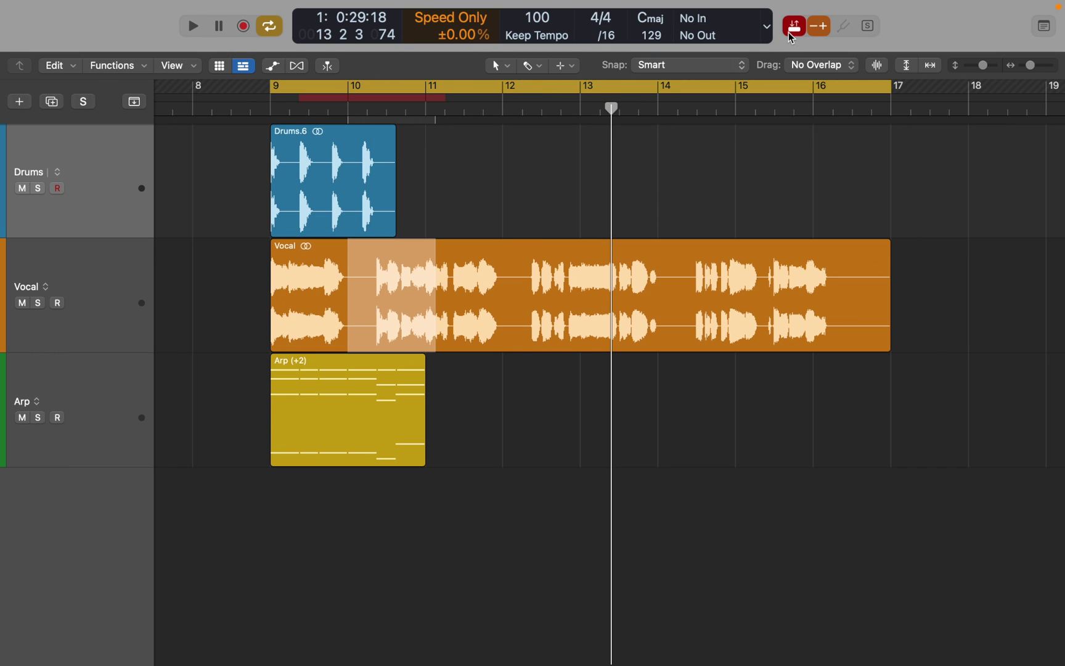
pyautogui.press('r')
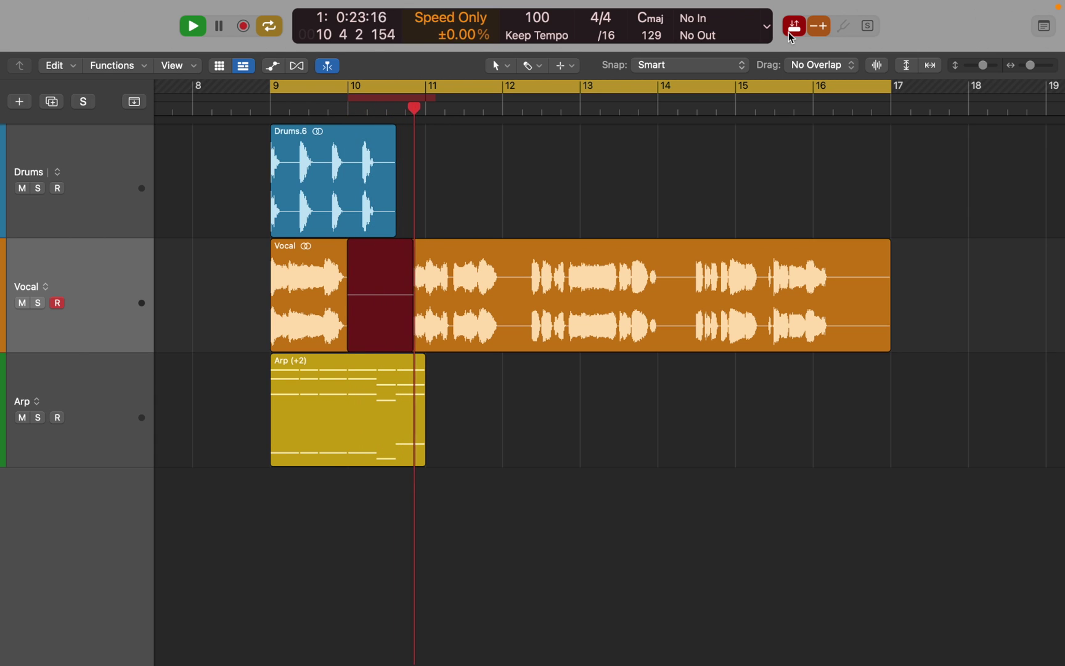
pyautogui.press('space')
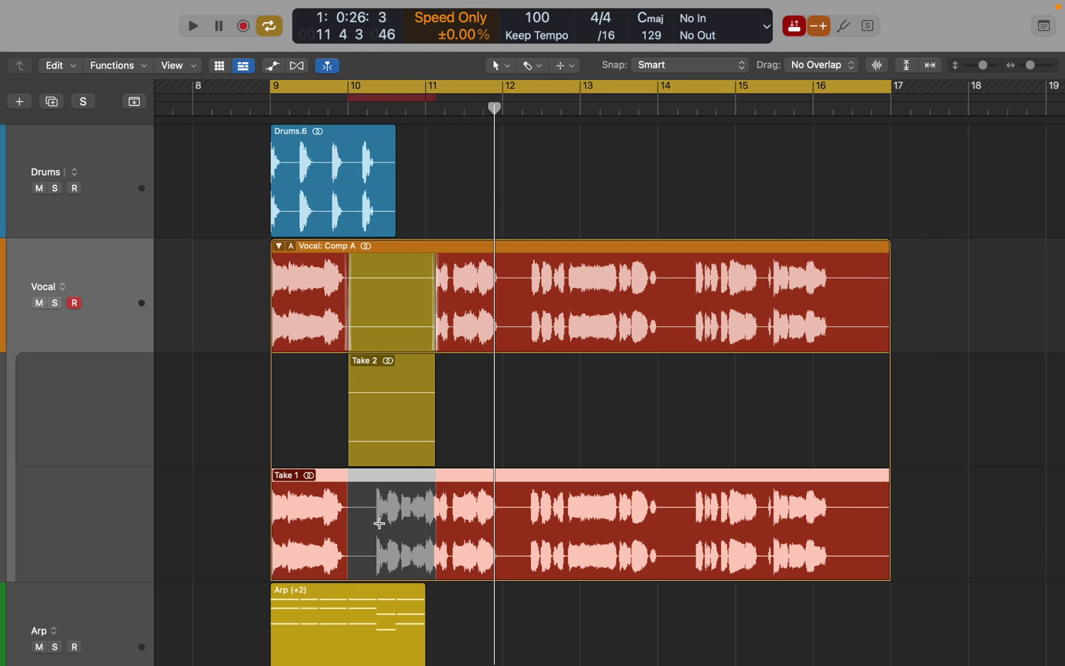
pyautogui.press('super+z')
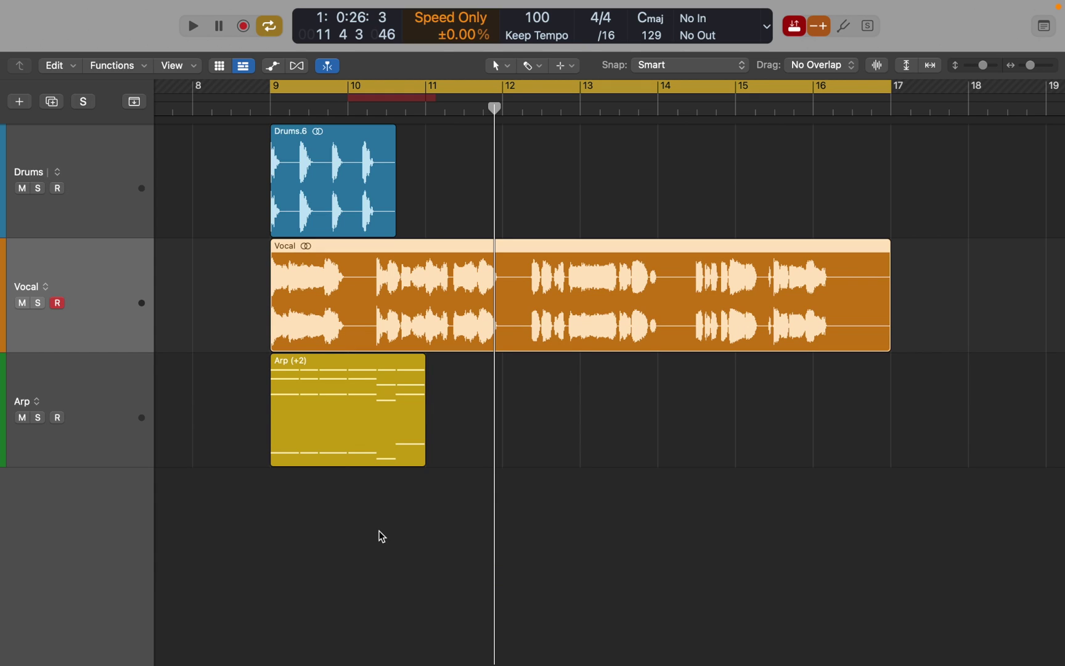